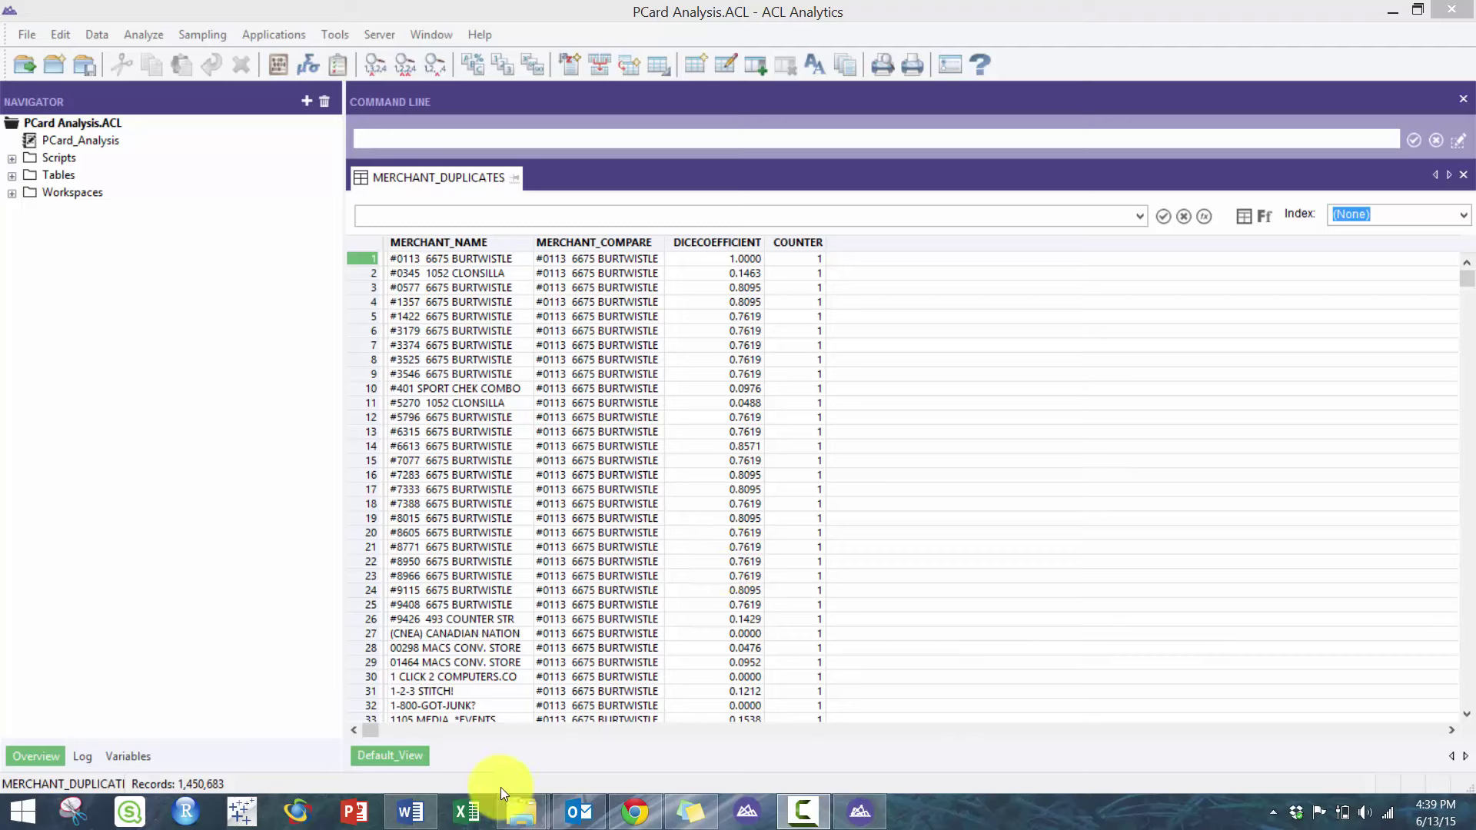
# Total the DICECOEFFICIENT column, storing 75,972.3025 as TOTAL1, then close the Total result
pyautogui.click(128, 757)
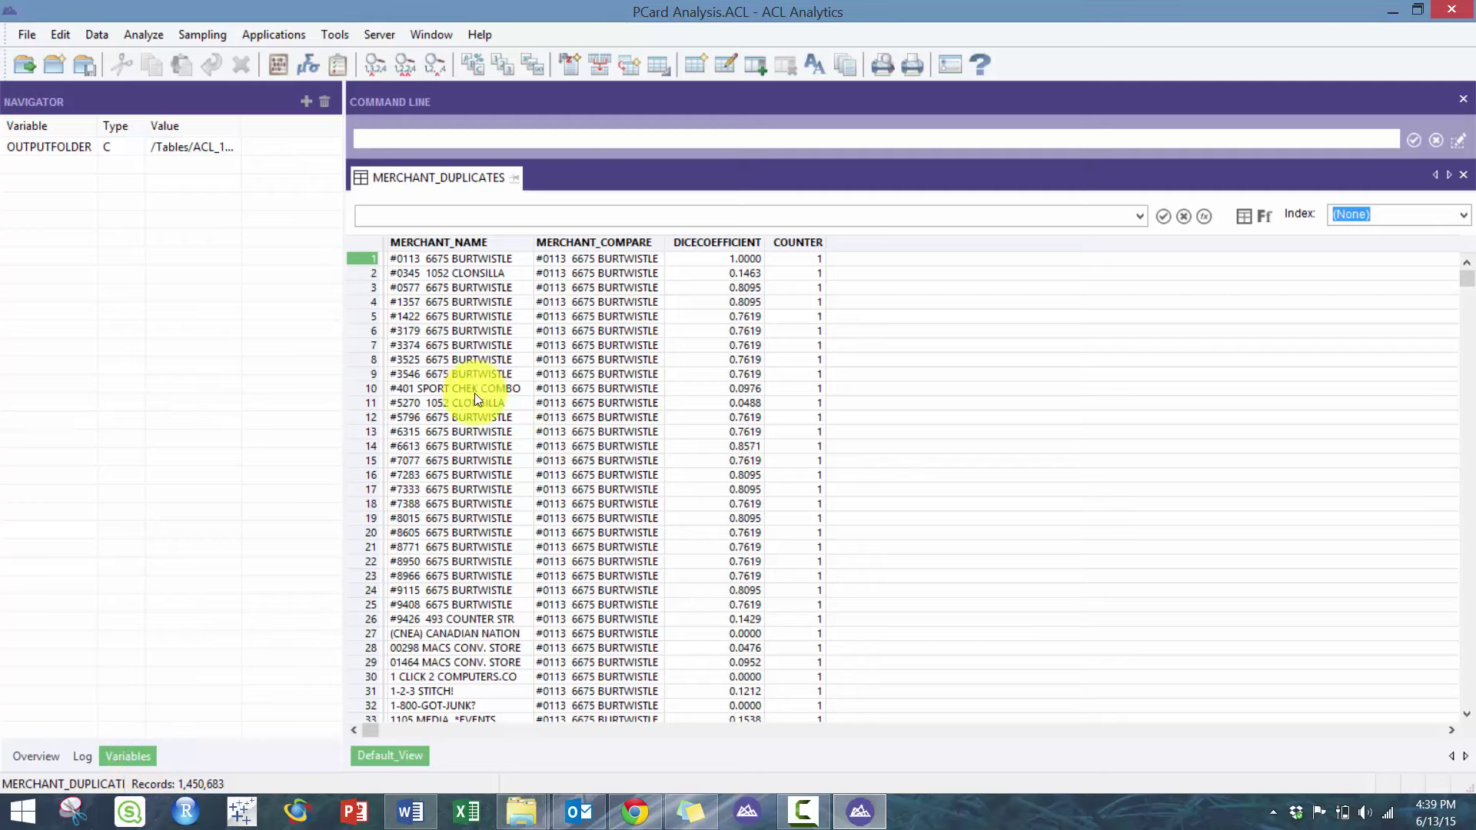
pyautogui.click(682, 240)
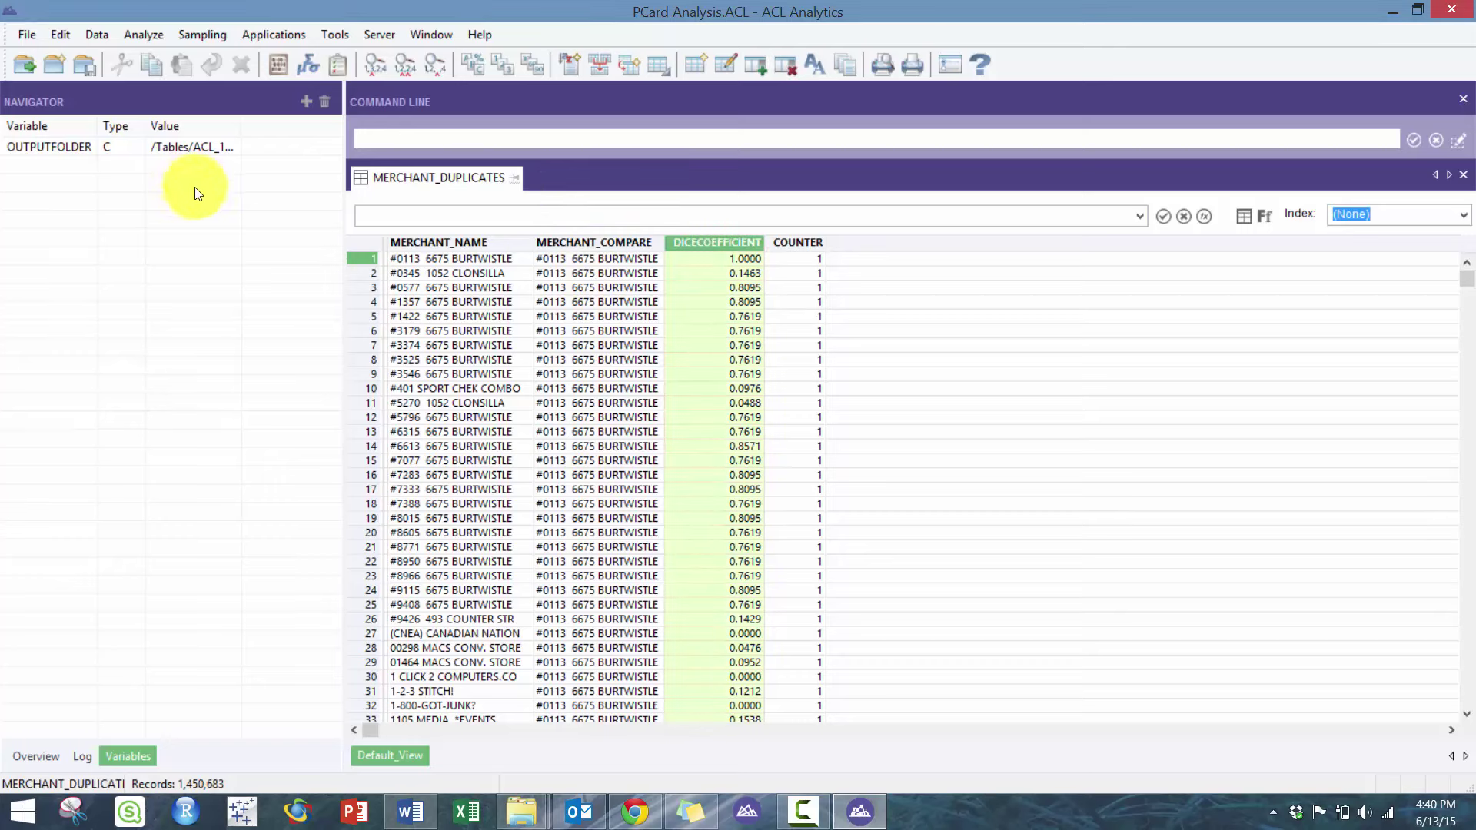
pyautogui.hotkey('ctrl', 't')
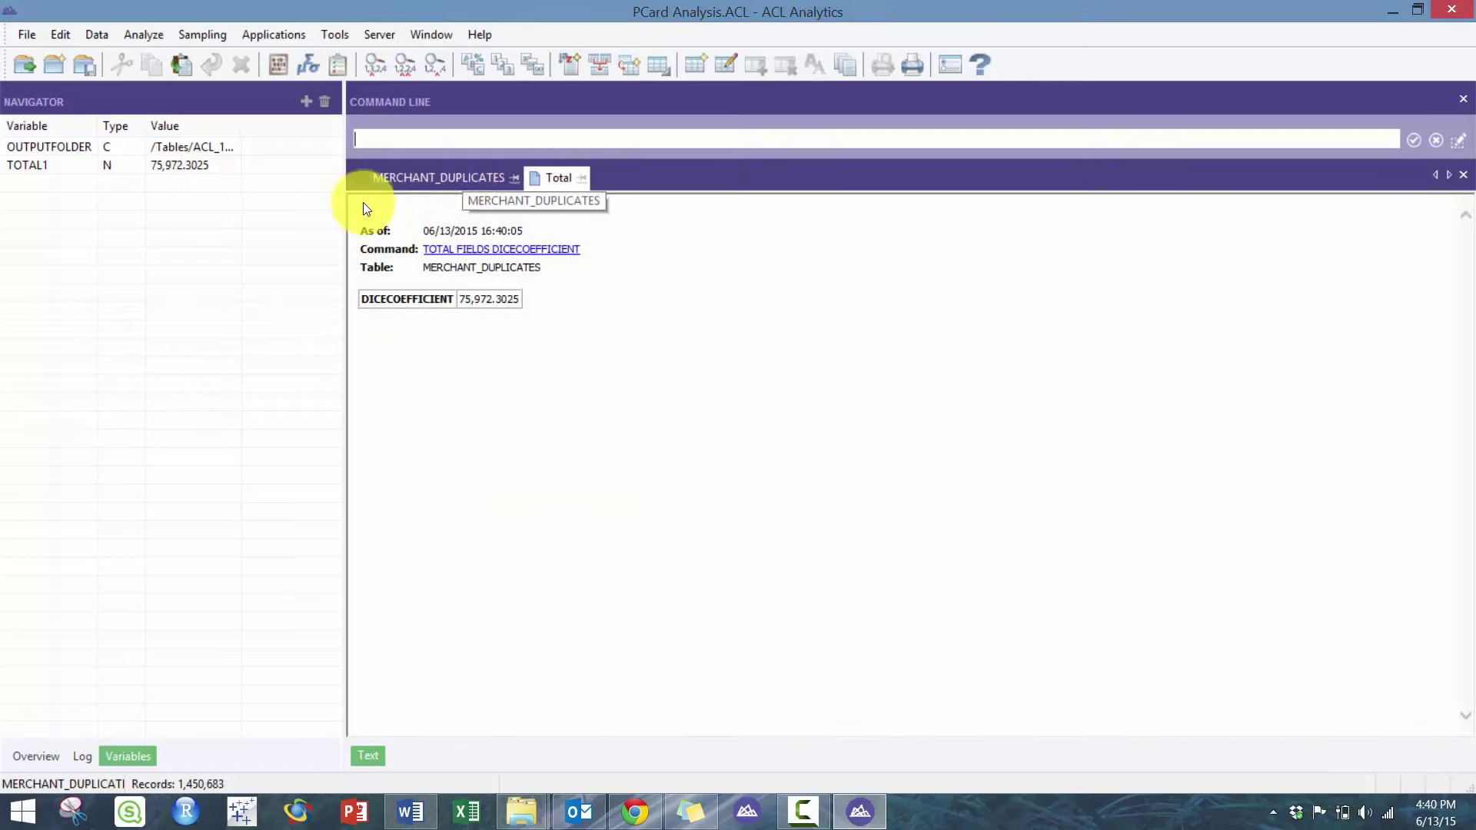
pyautogui.click(389, 173)
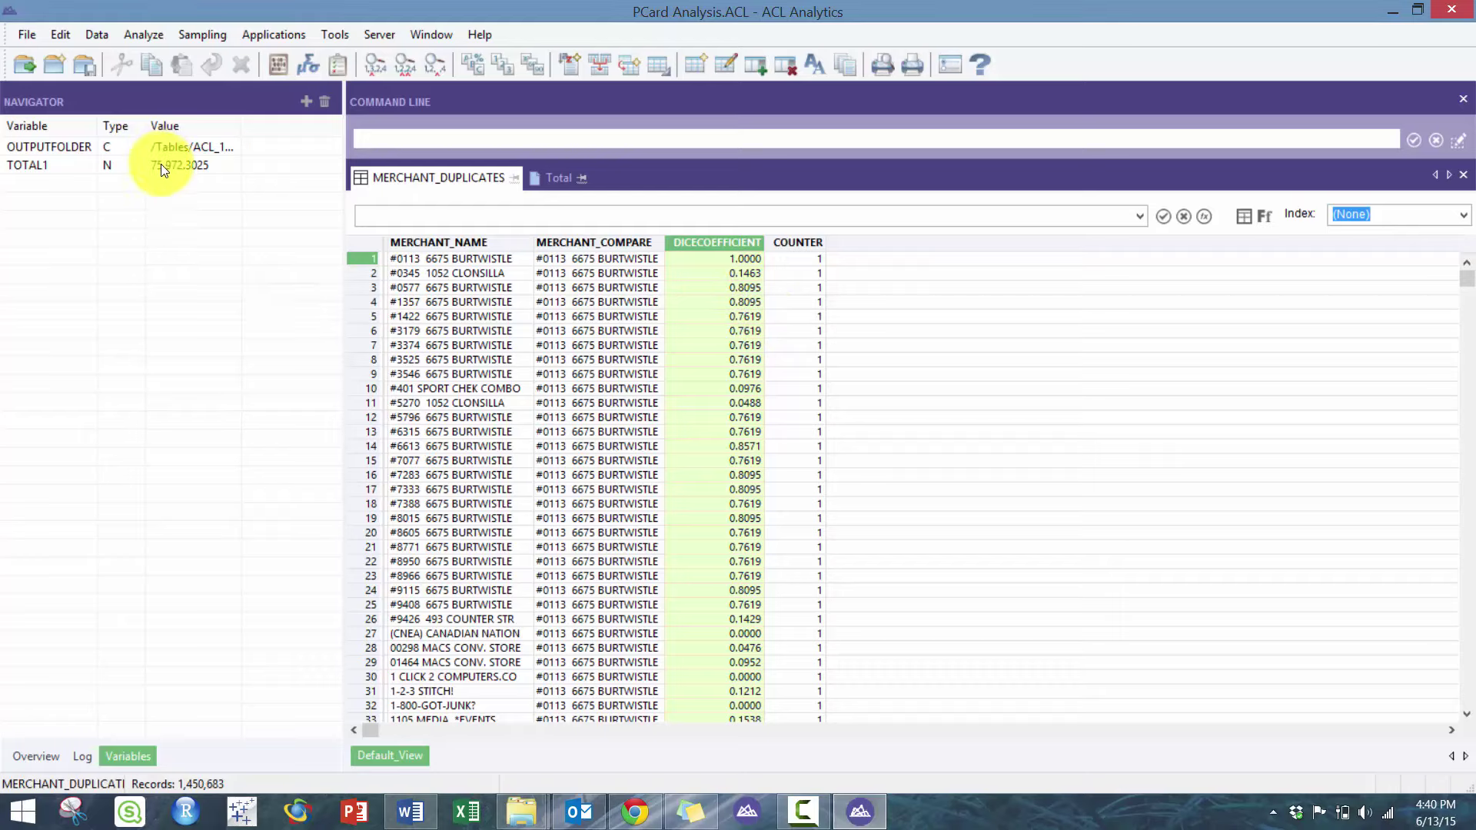
pyautogui.click(573, 178)
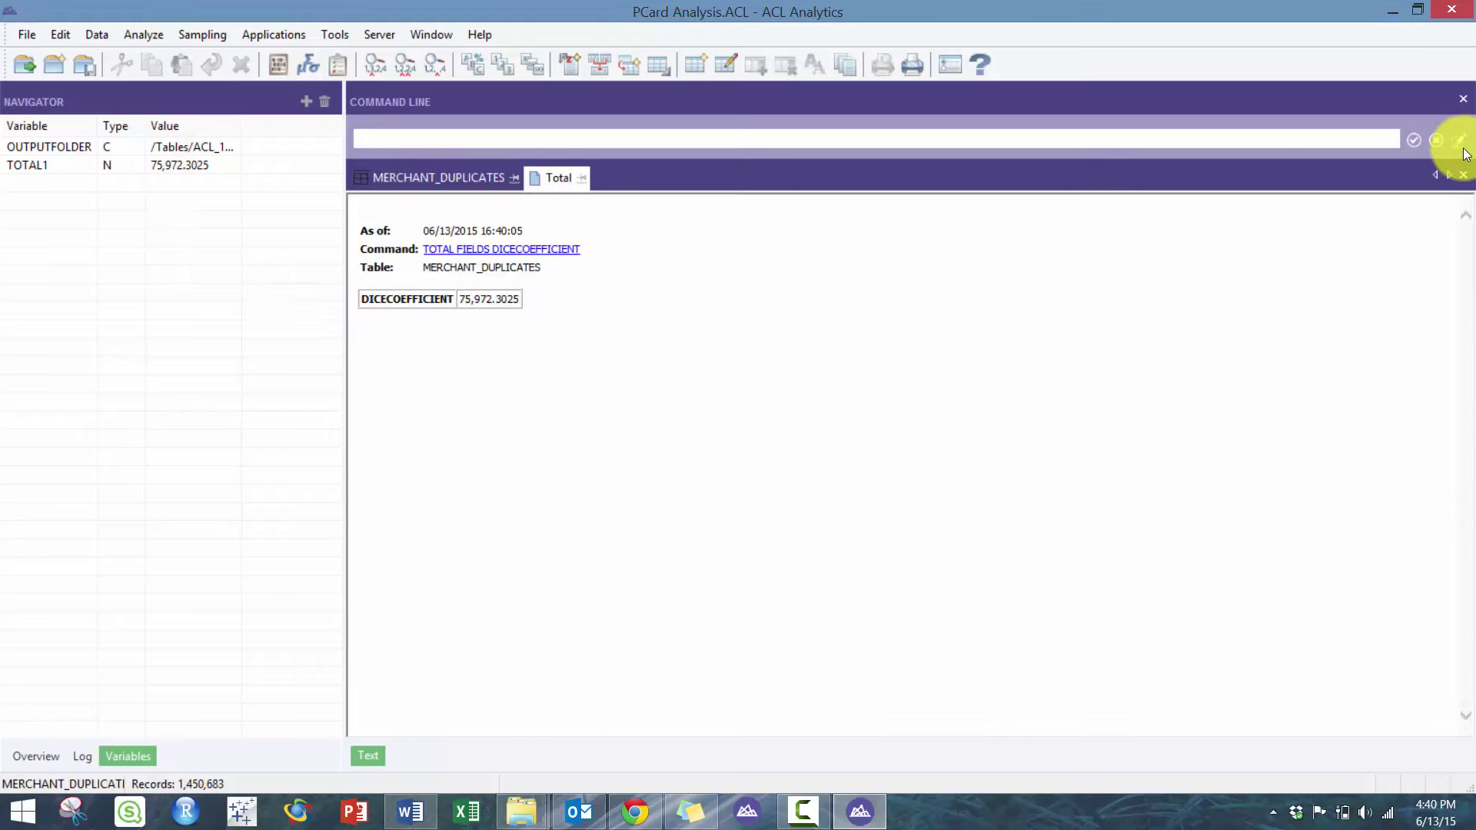
pyautogui.click(1463, 175)
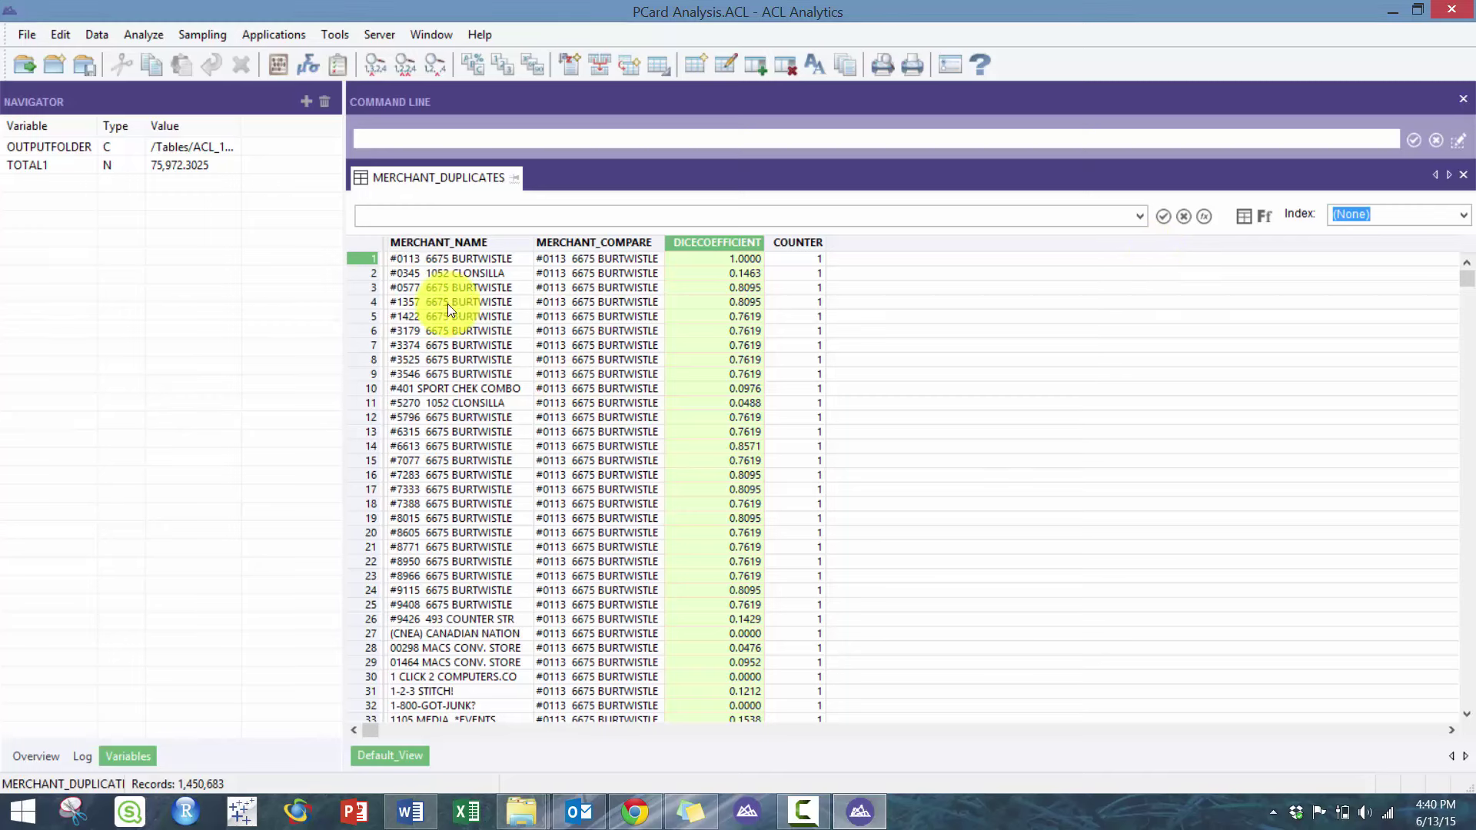
# Quick-filter MERCHANT_COMPARE to equal #0113 6675 BURTWISTLE and count its 12,399 records
pyautogui.click(484, 241)
pyautogui.rightClick(605, 302)
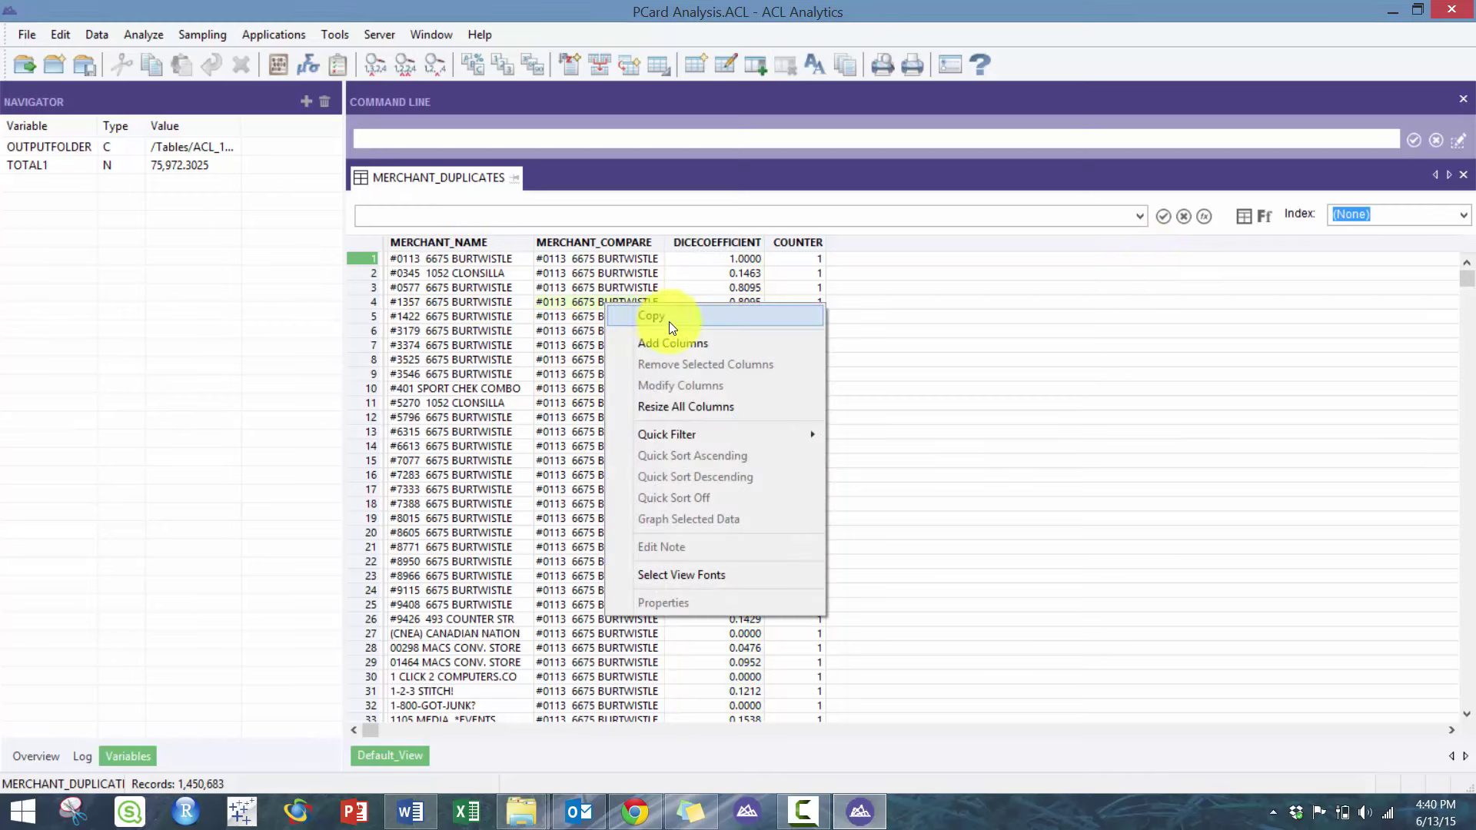
pyautogui.moveTo(767, 441)
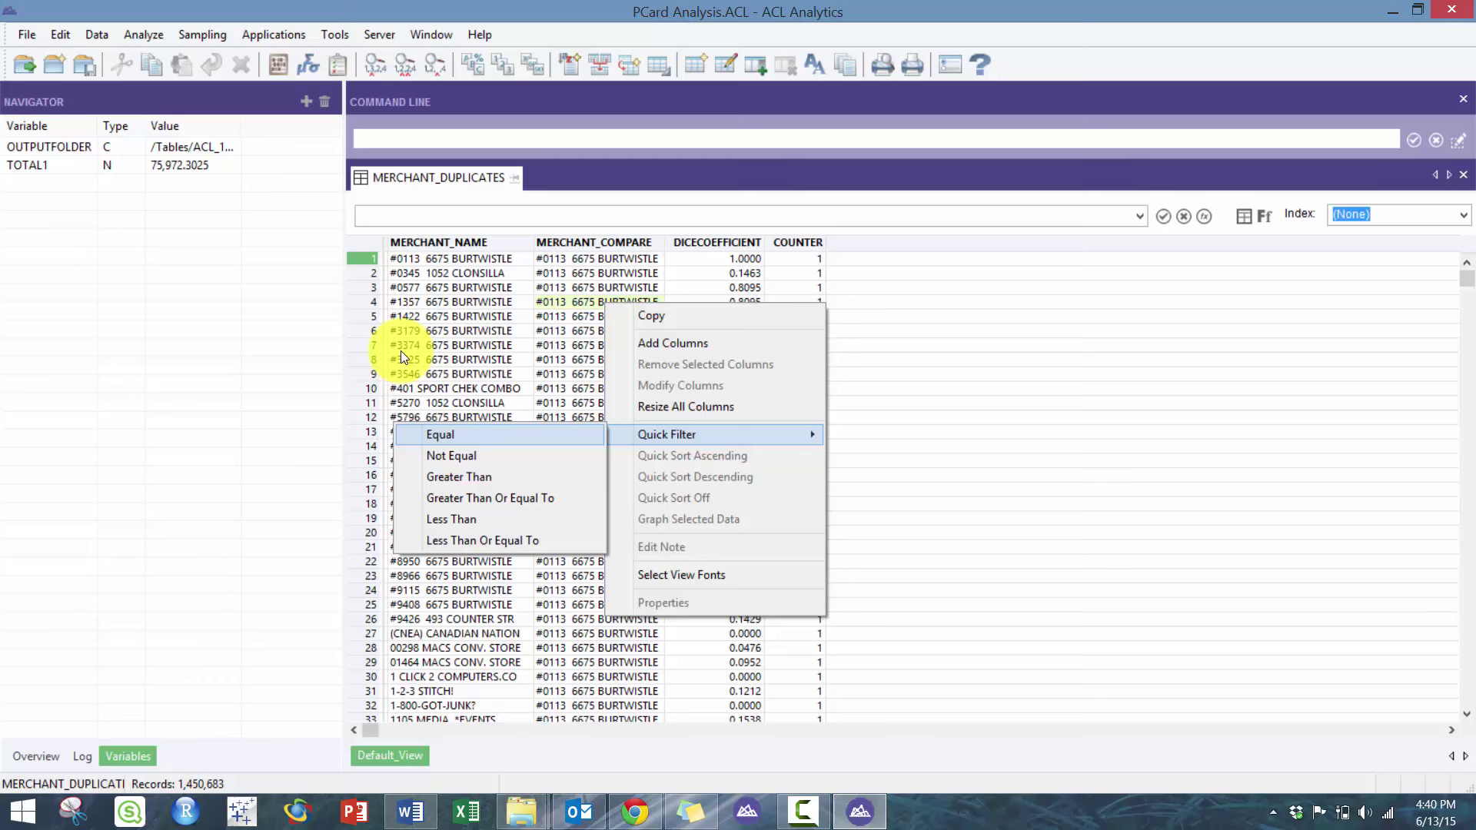
pyautogui.click(435, 434)
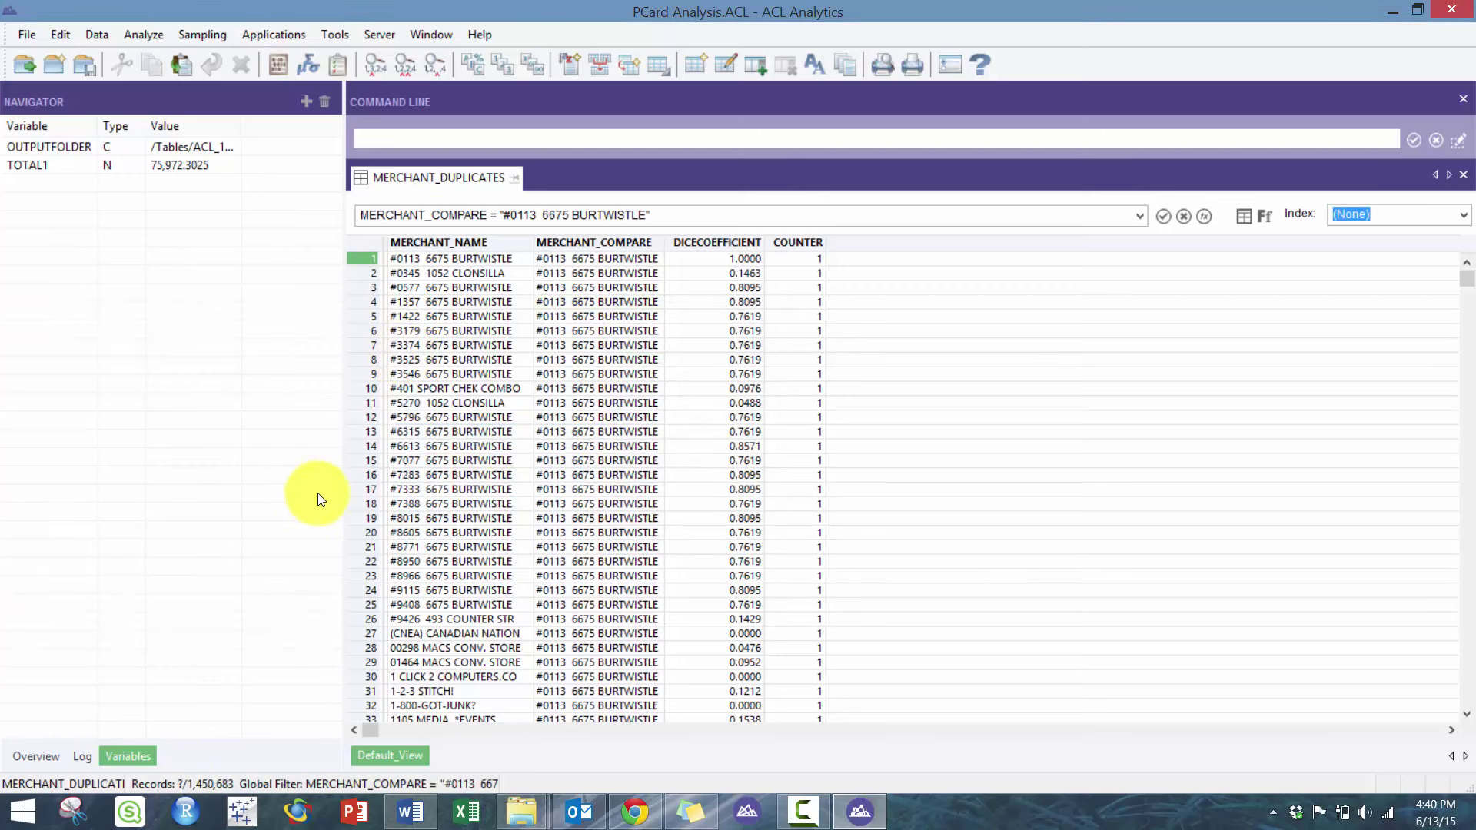
pyautogui.hotkey('ctrl', '3')
pyautogui.press('Return')
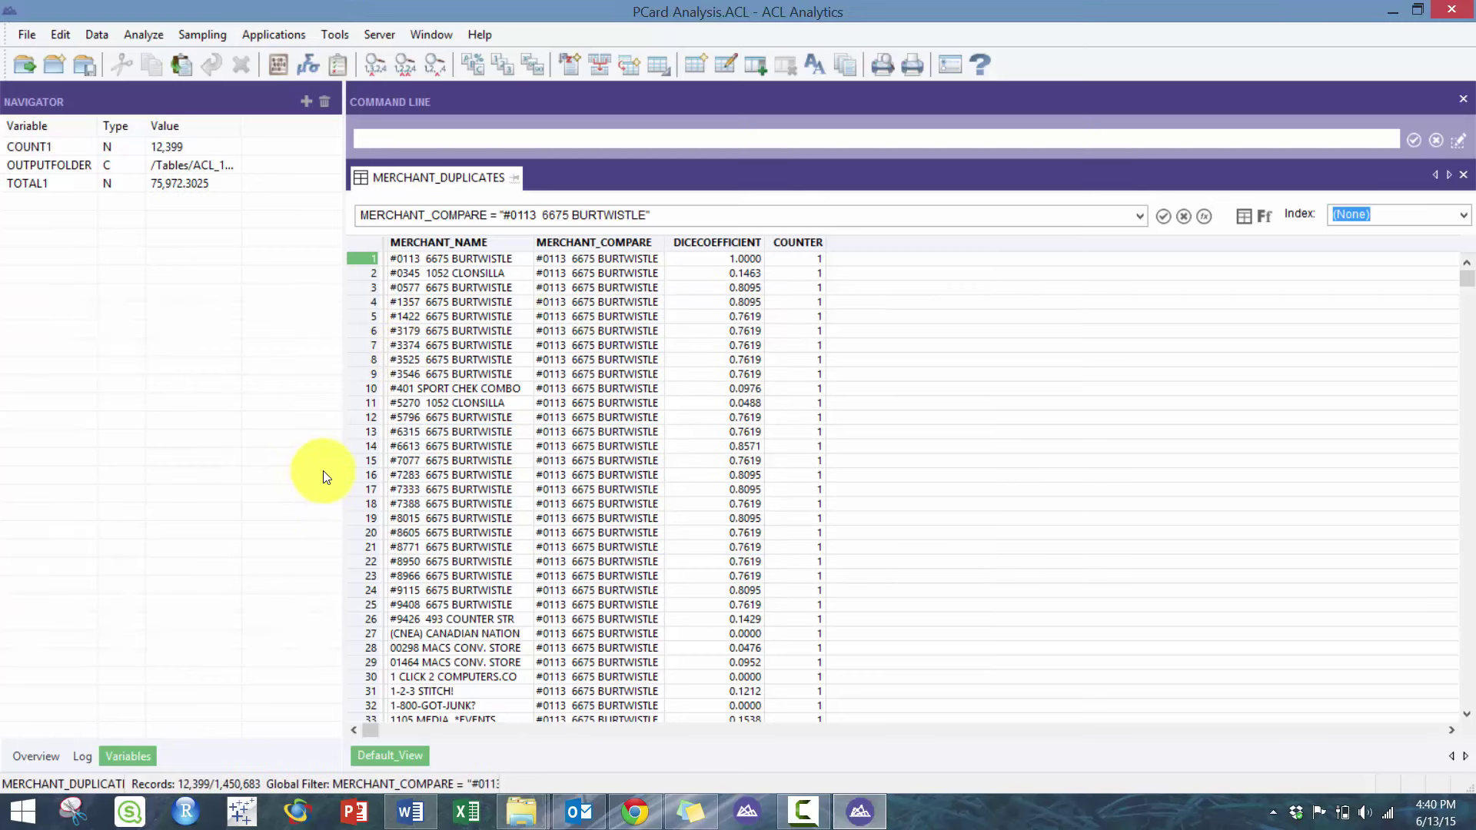
# Clear the merchant filter and recount the full table to 1,450,683 records
pyautogui.click(428, 216)
pyautogui.press('Delete')
pyautogui.press('Return')
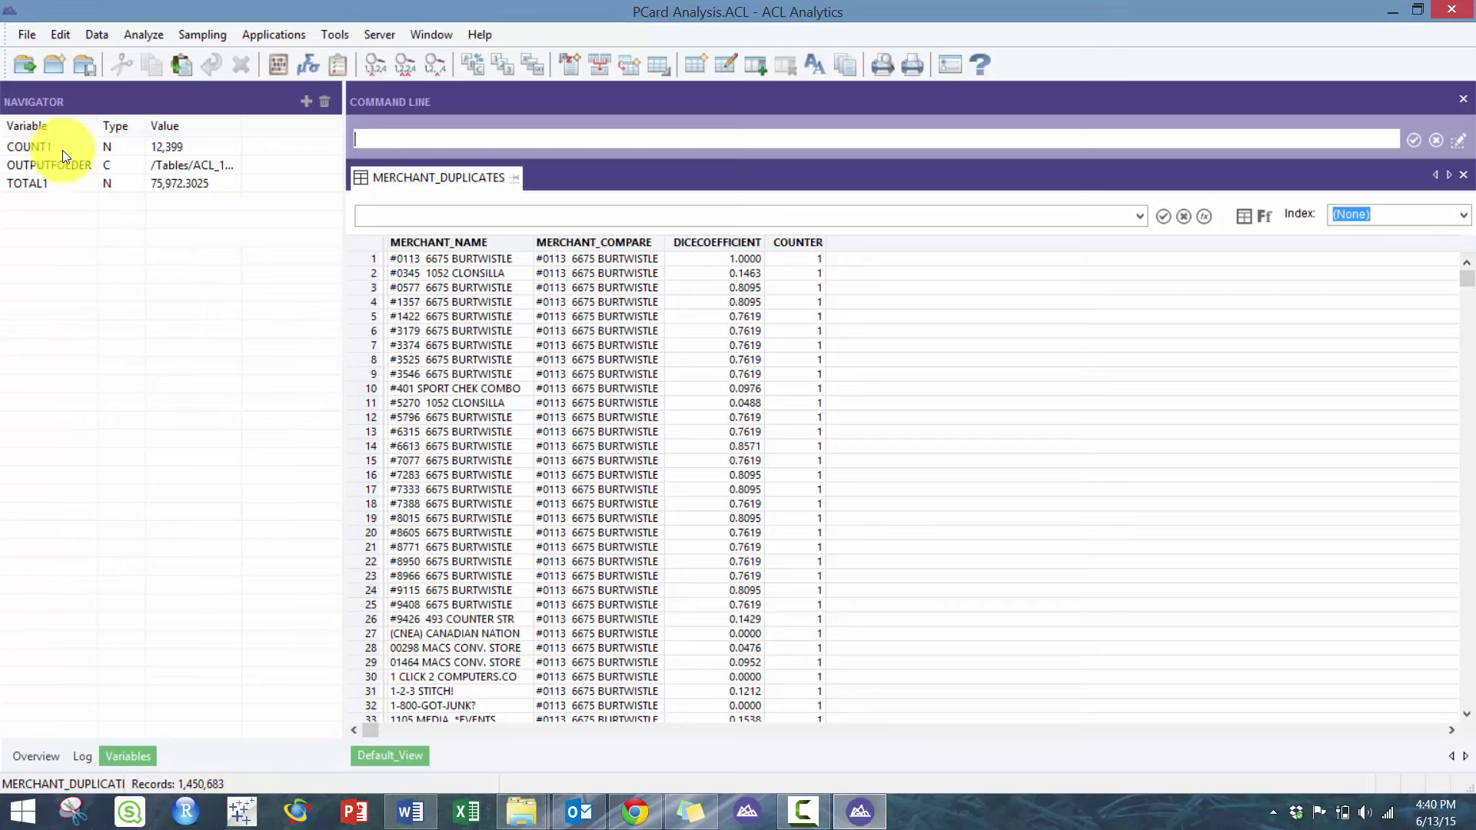
pyautogui.click(350, 221)
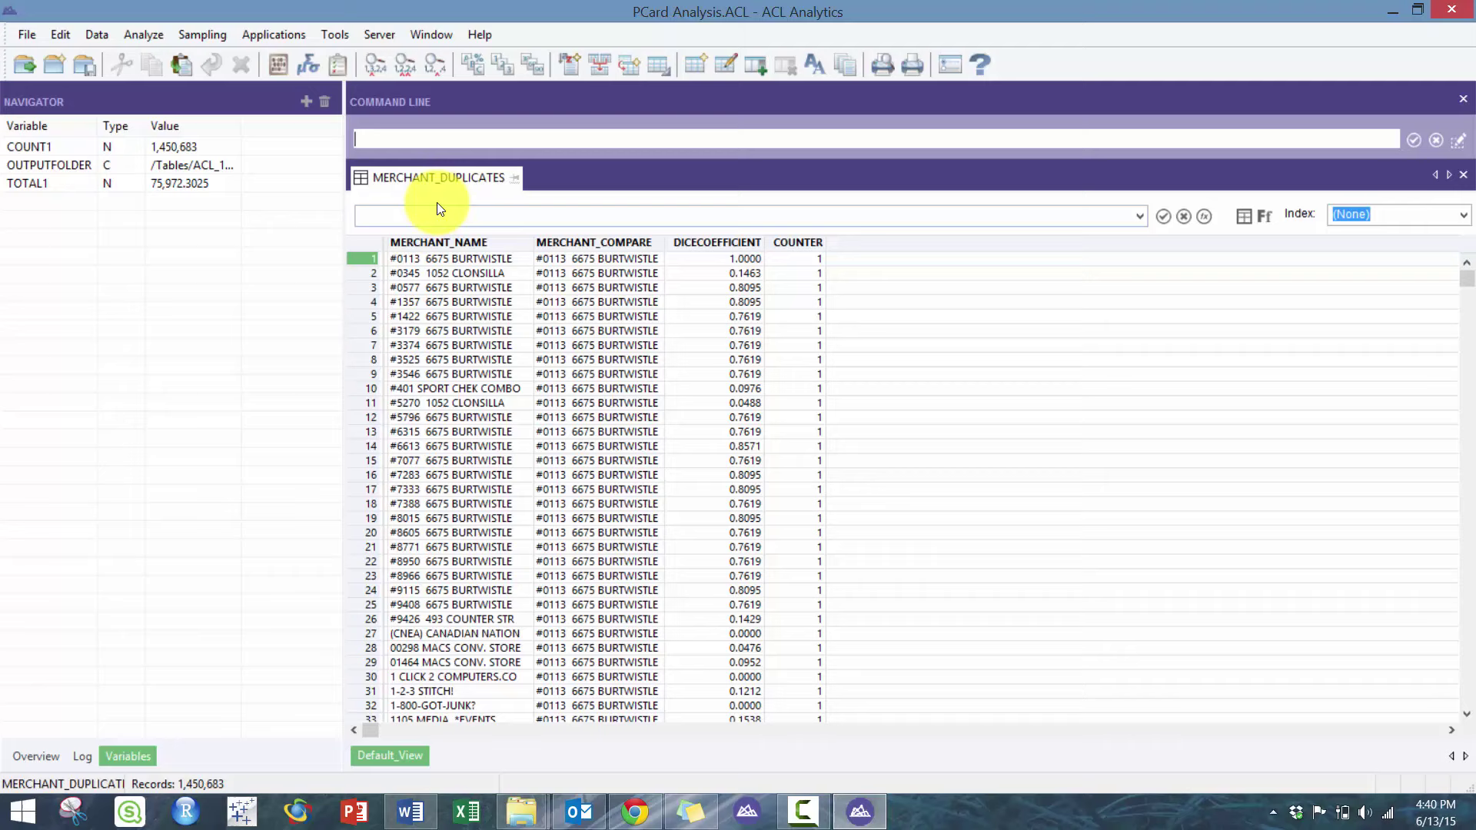
# Run Statistics with standard deviation on DICECOEFFICIENT, giving AVERAGE1 0.0524 and STDDEV1 0.07
pyautogui.click(148, 34)
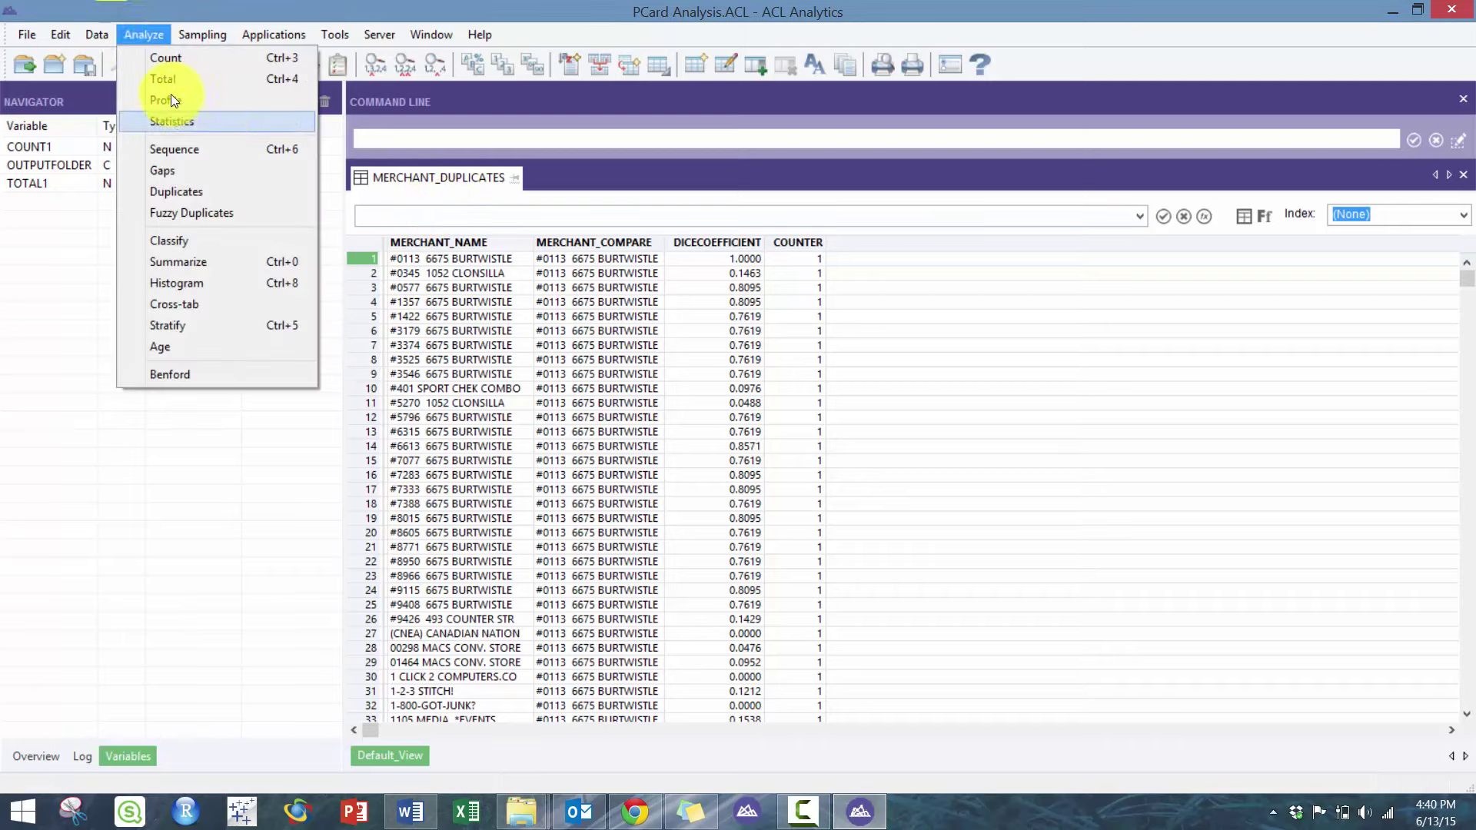
pyautogui.click(179, 122)
pyautogui.click(701, 348)
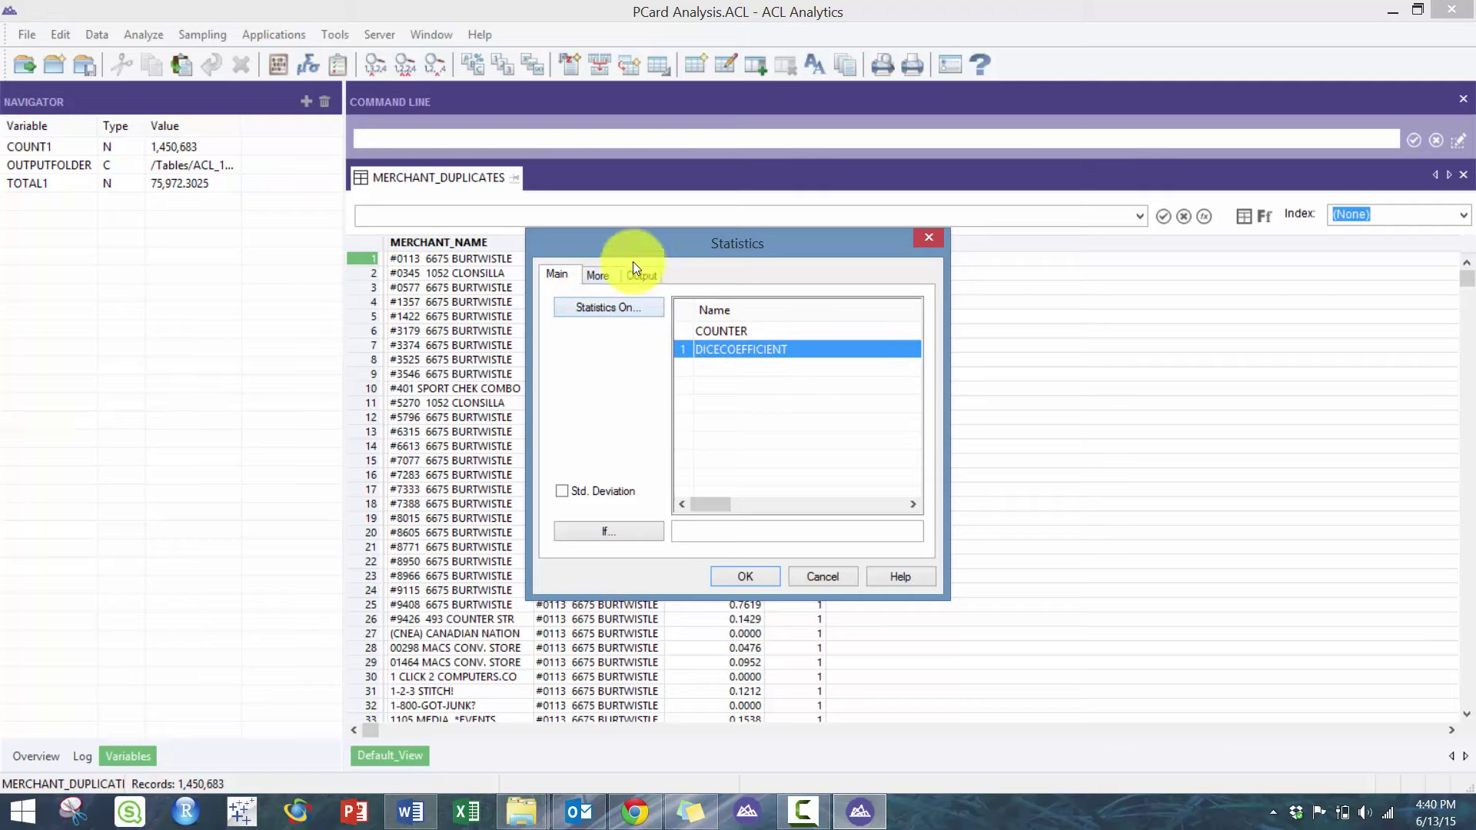
pyautogui.click(562, 490)
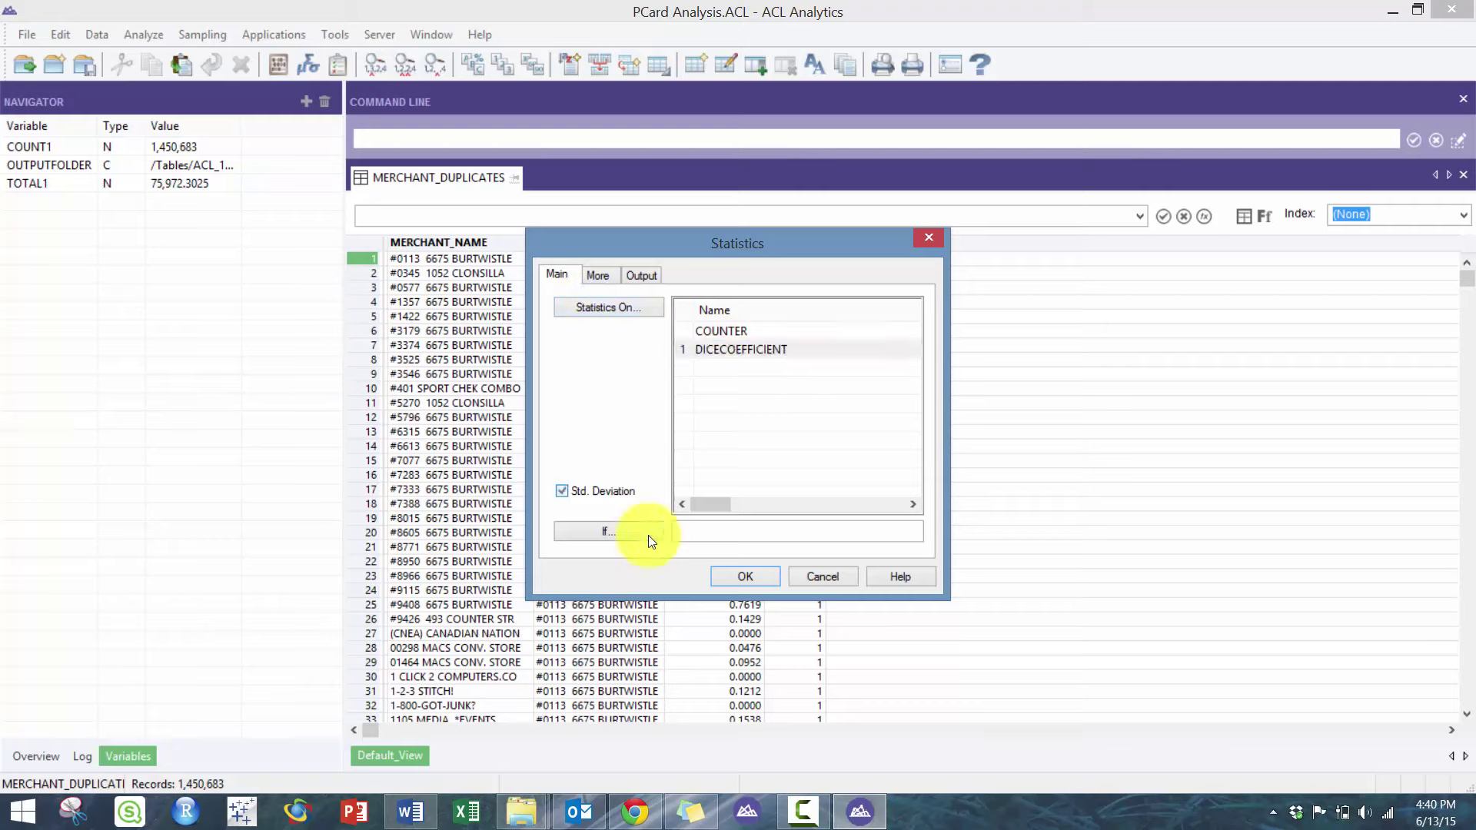
pyautogui.click(743, 576)
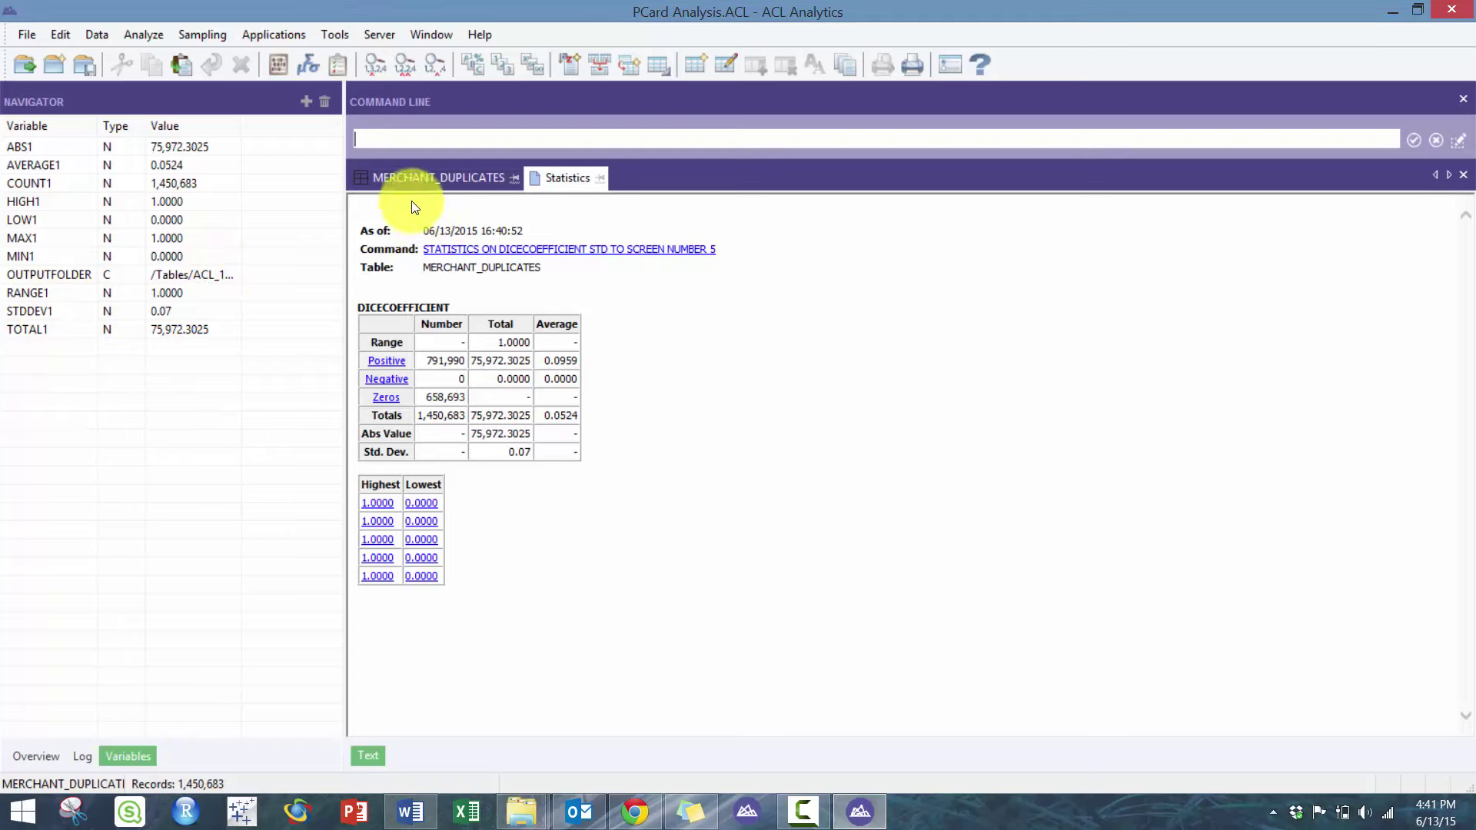
# Open the 163,386-record PCARD_TRANSACTIONS_DETAIL table from Tables > ANALYSIS in the Navigator
pyautogui.click(431, 177)
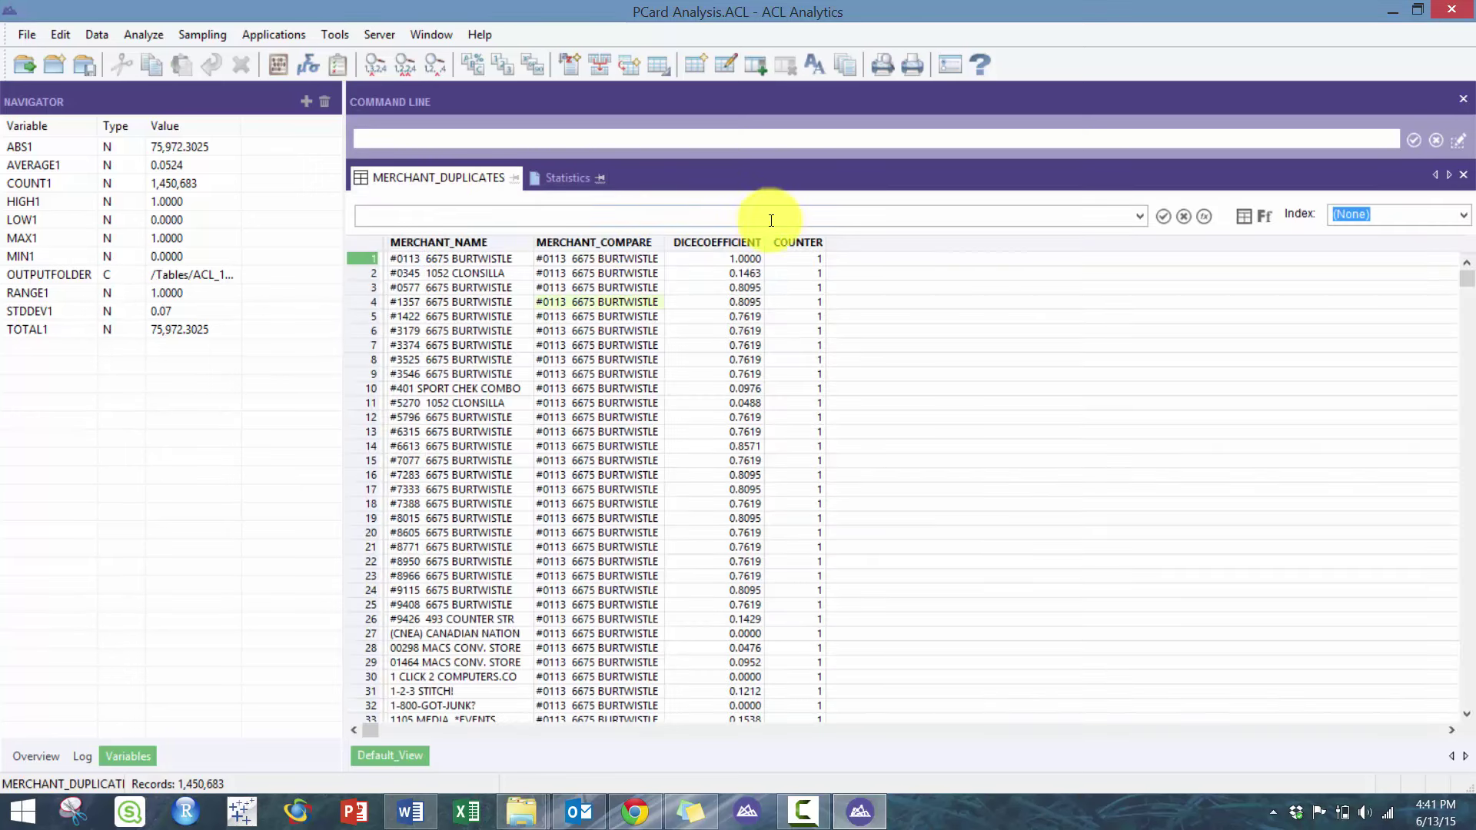
pyautogui.click(28, 758)
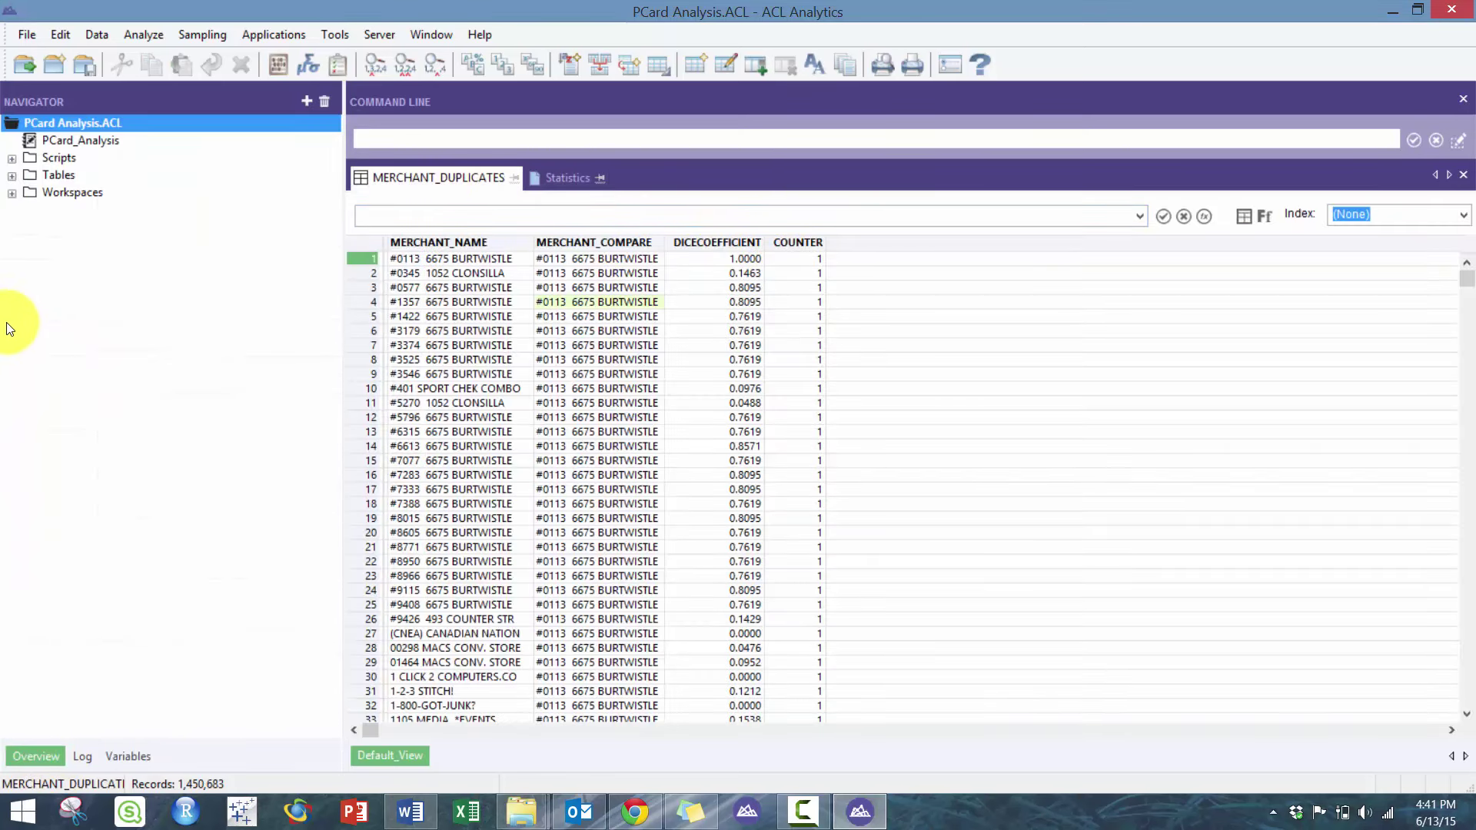
pyautogui.doubleClick(55, 175)
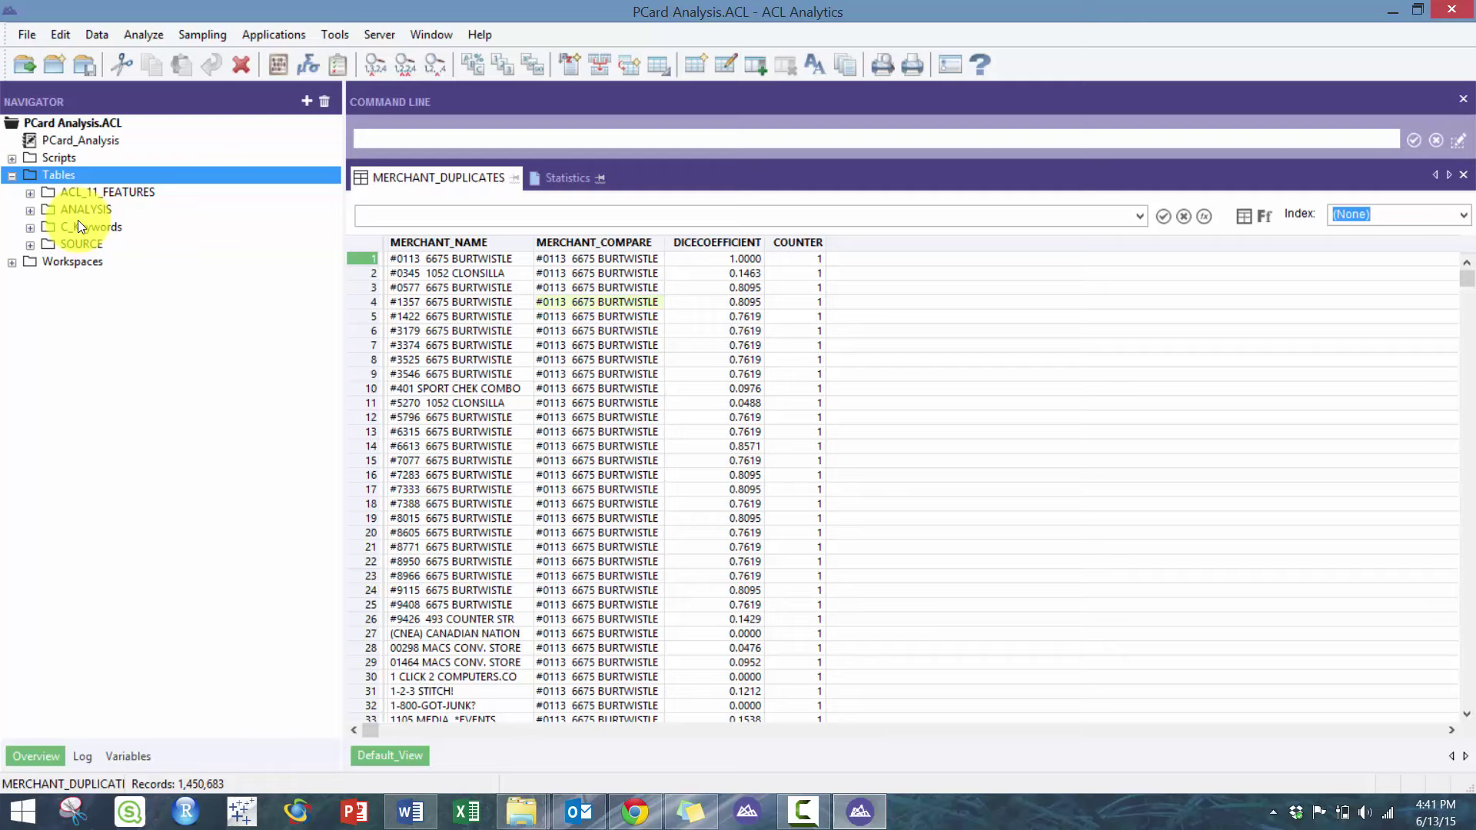
pyautogui.doubleClick(76, 227)
pyautogui.doubleClick(82, 210)
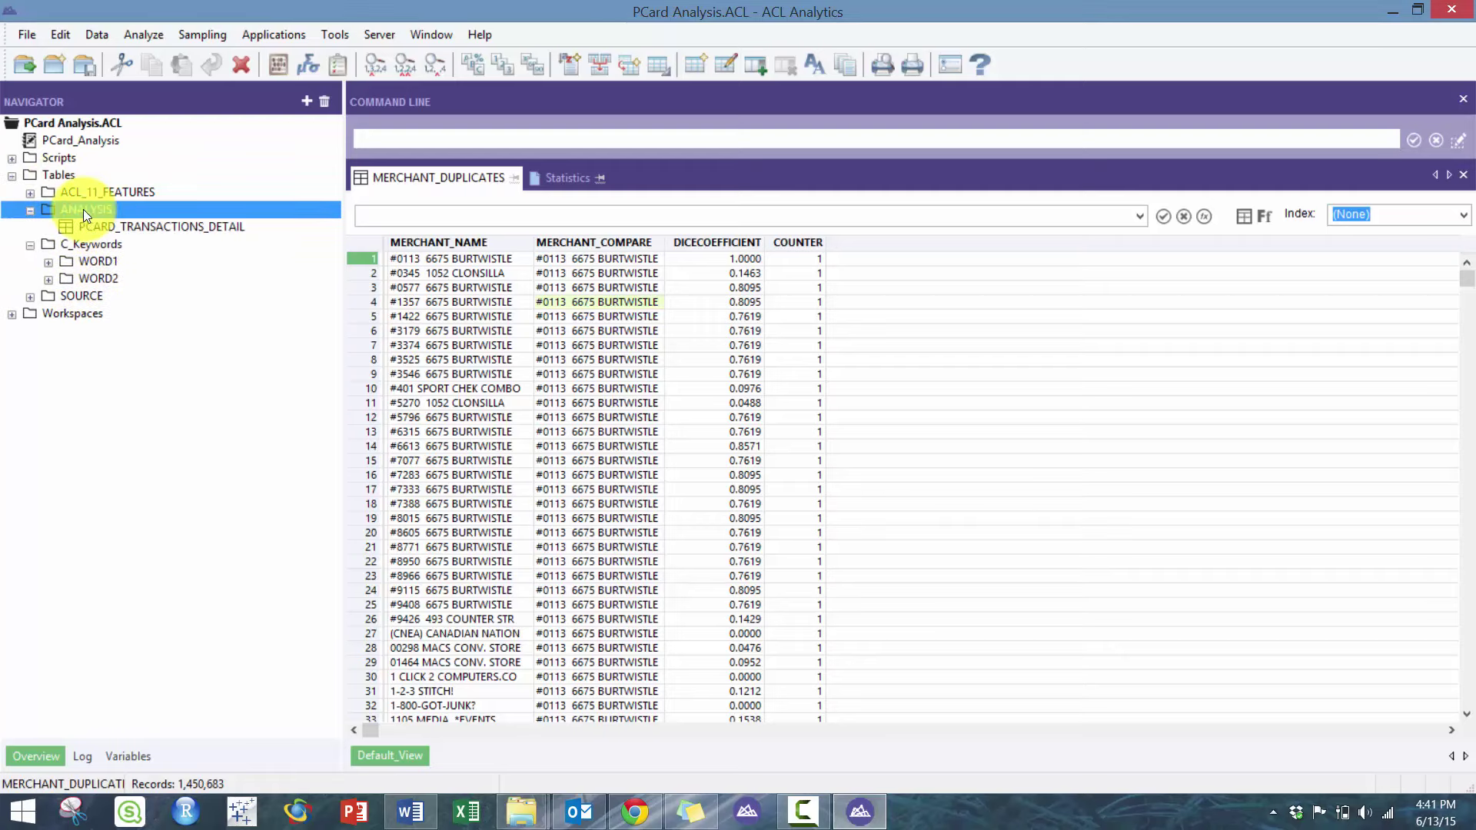
pyautogui.doubleClick(98, 192)
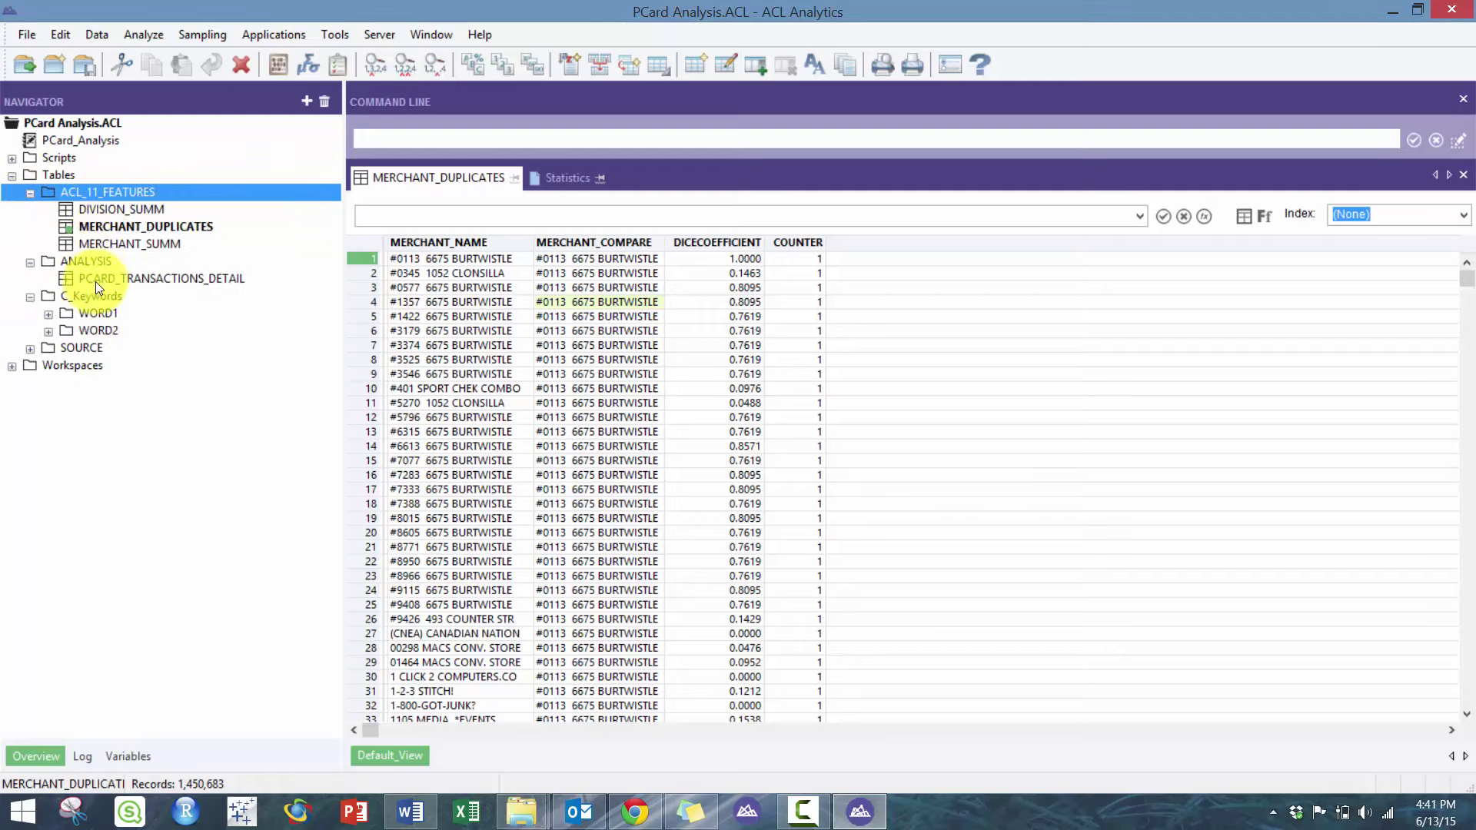
pyautogui.doubleClick(95, 279)
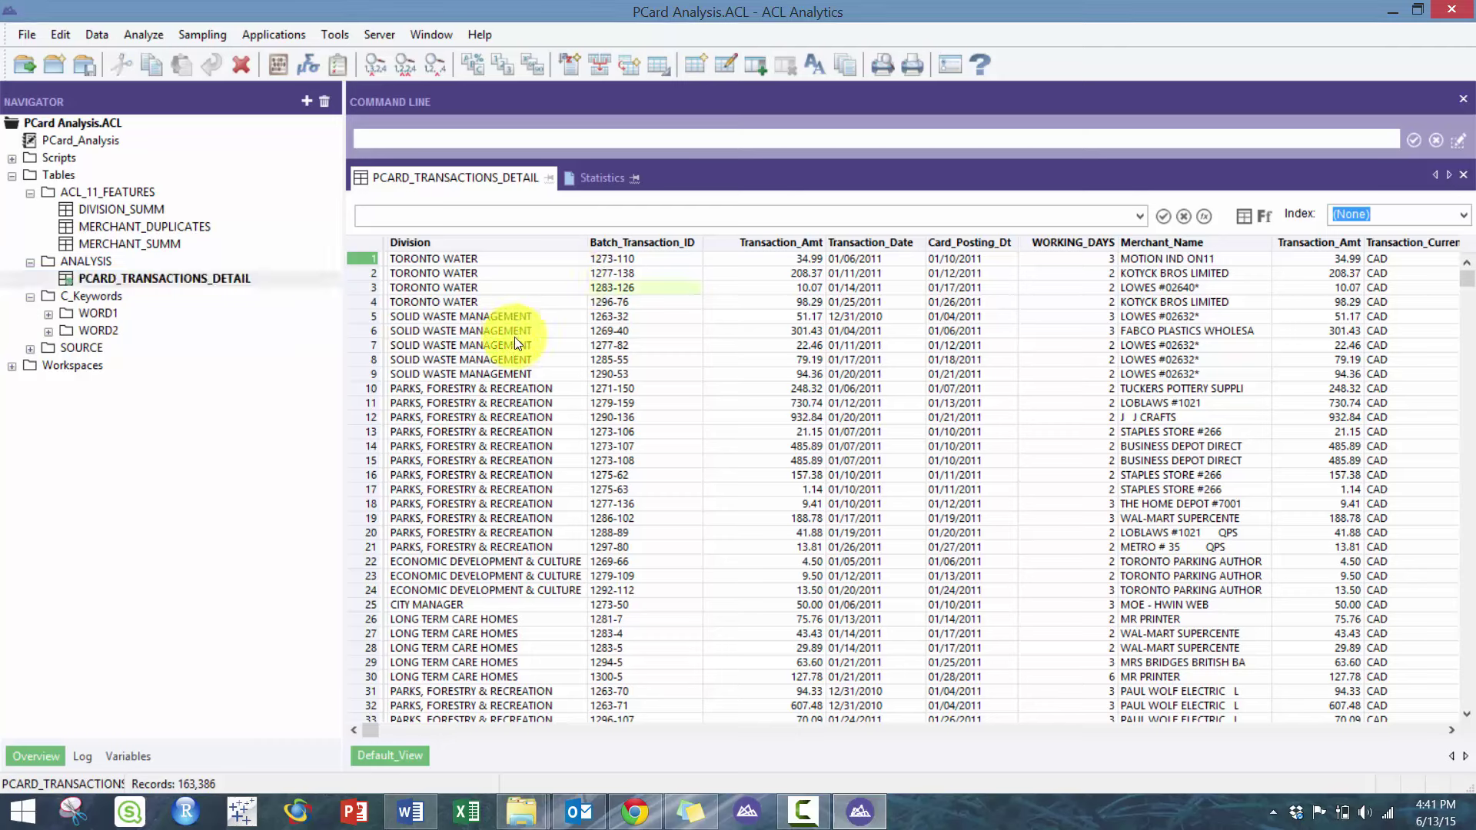
pyautogui.click(514, 339)
# Run Statistics on Original_Amount, showing total 31,603,589.66 and average 193.43
pyautogui.click(152, 36)
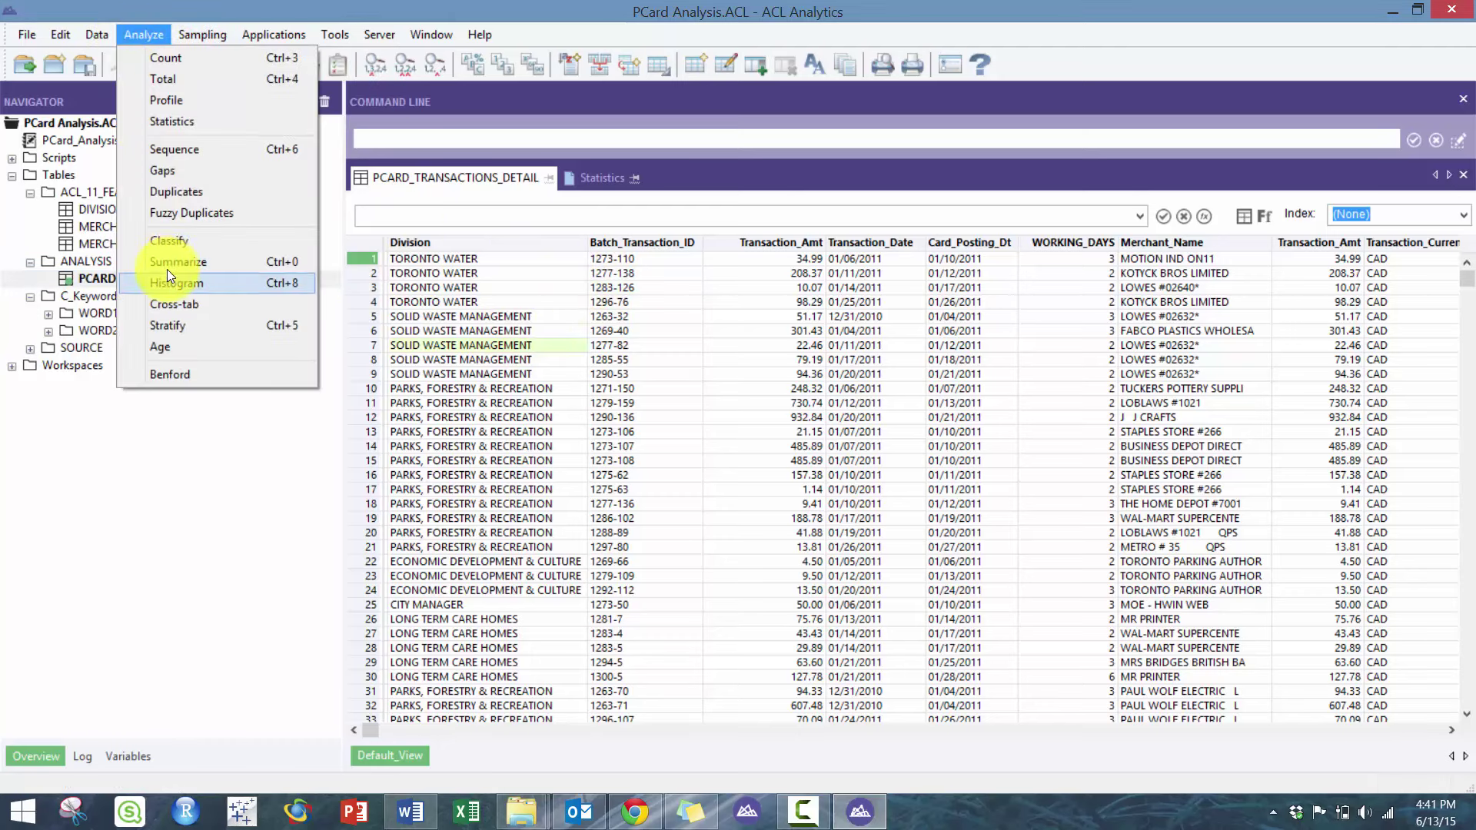
pyautogui.click(184, 121)
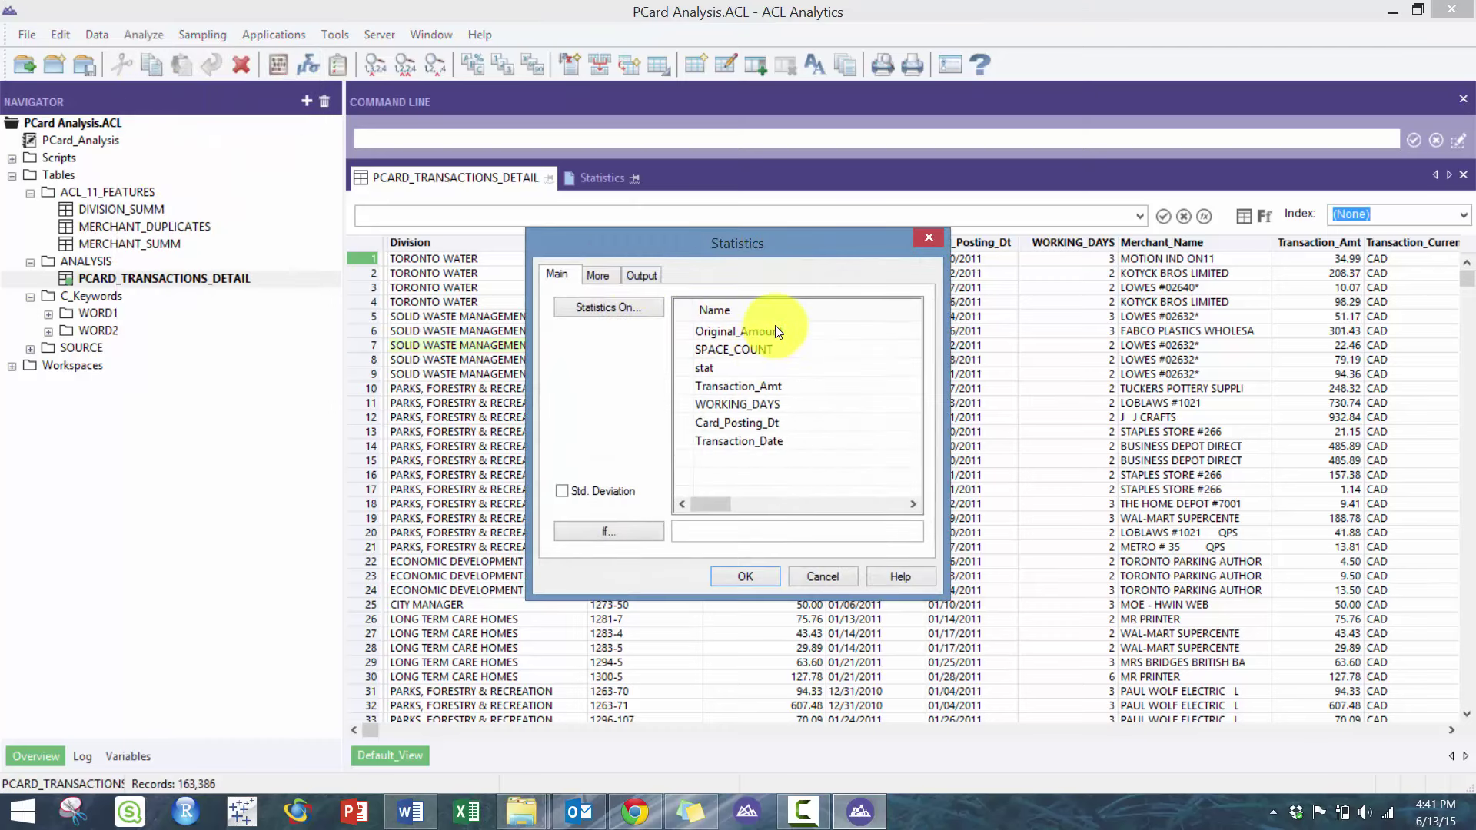
pyautogui.click(772, 331)
pyautogui.click(744, 576)
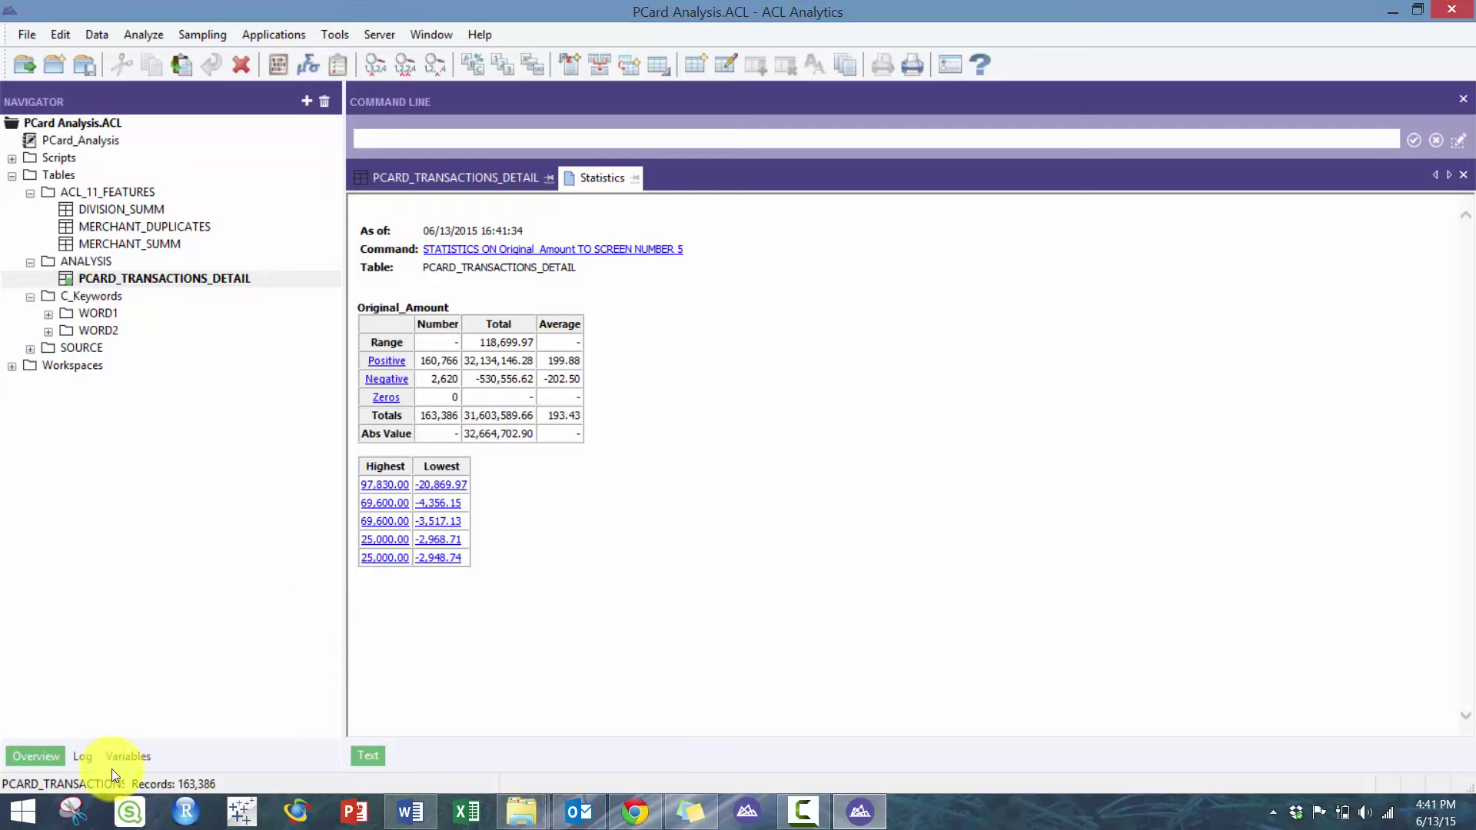
# Apply the filter ORIGINAL_AMOUNT>AVERAGE1, leaving 41,390 of 163,386 transactions
pyautogui.click(123, 757)
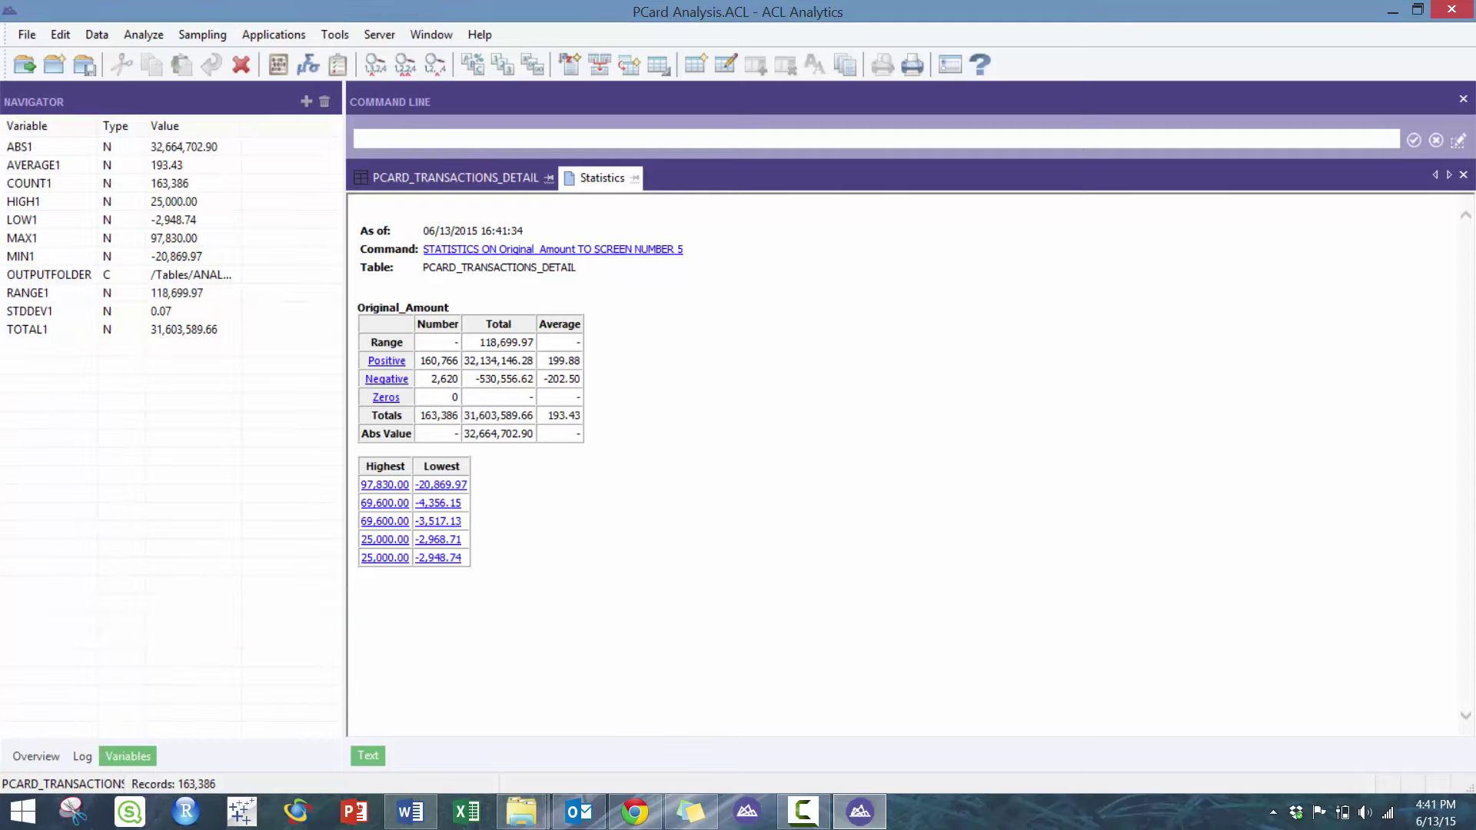
pyautogui.press('F10')
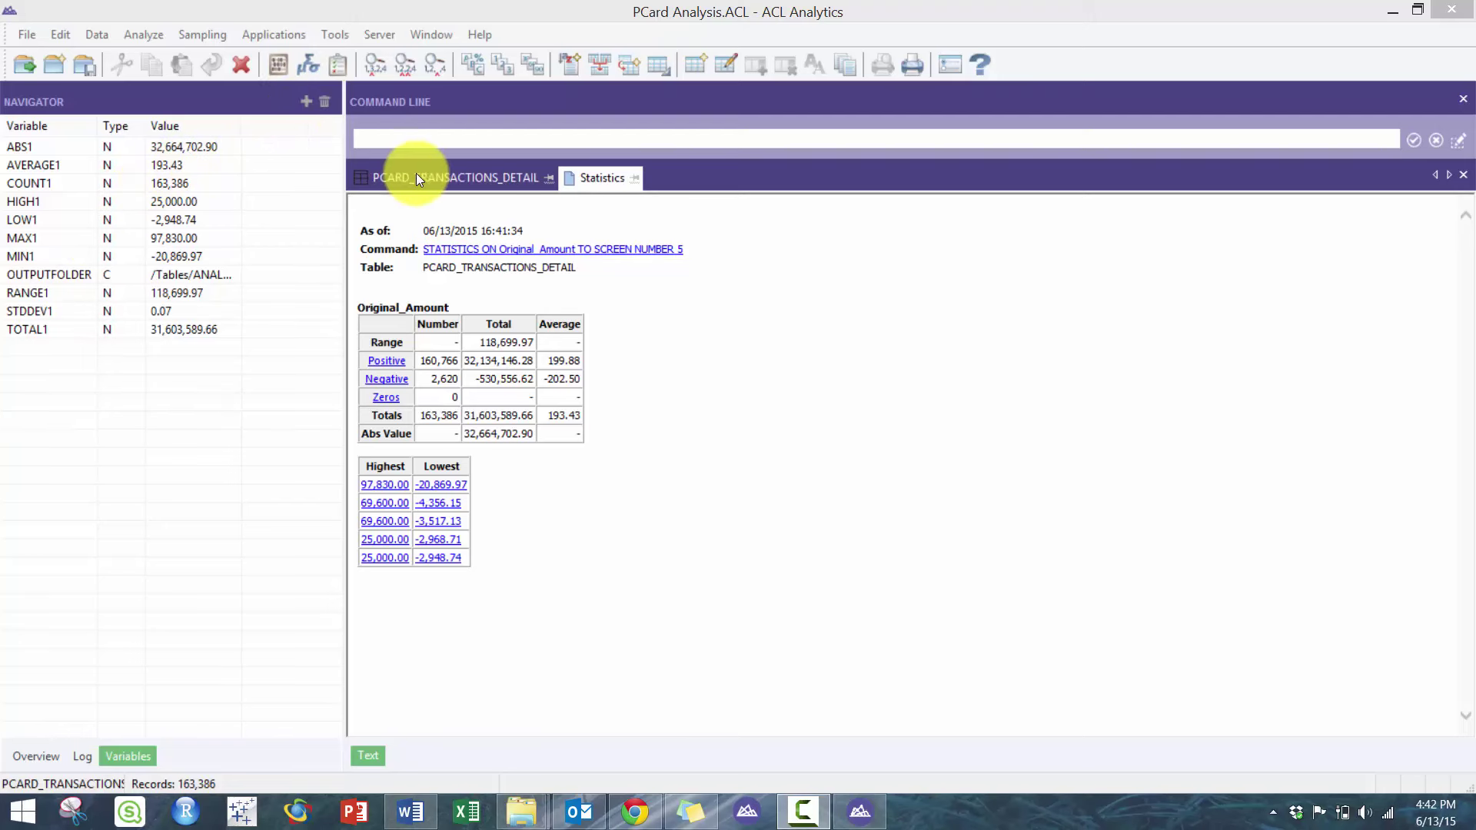
pyautogui.click(459, 173)
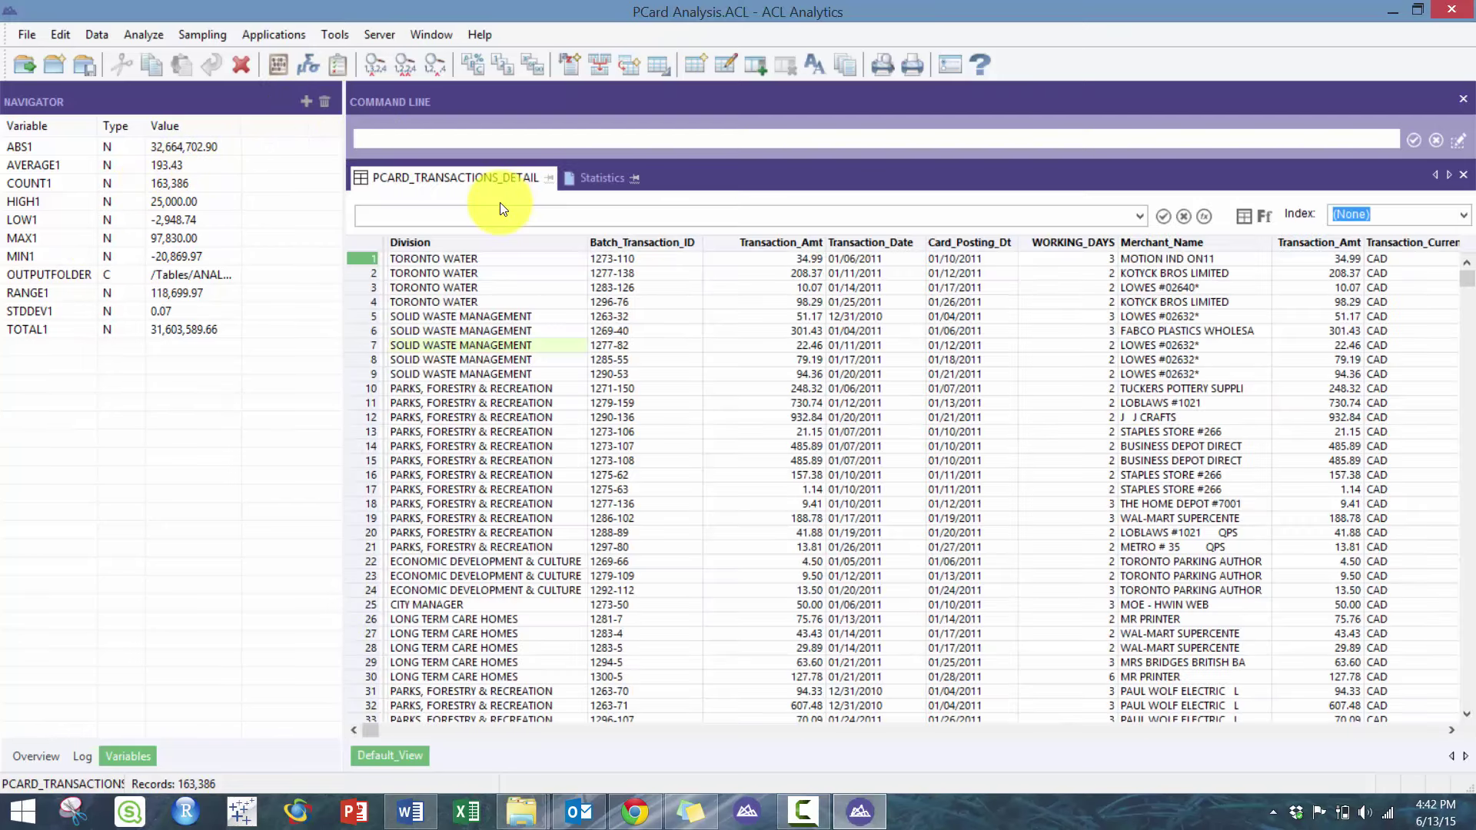
pyautogui.click(483, 217)
pyautogui.write('ORI')
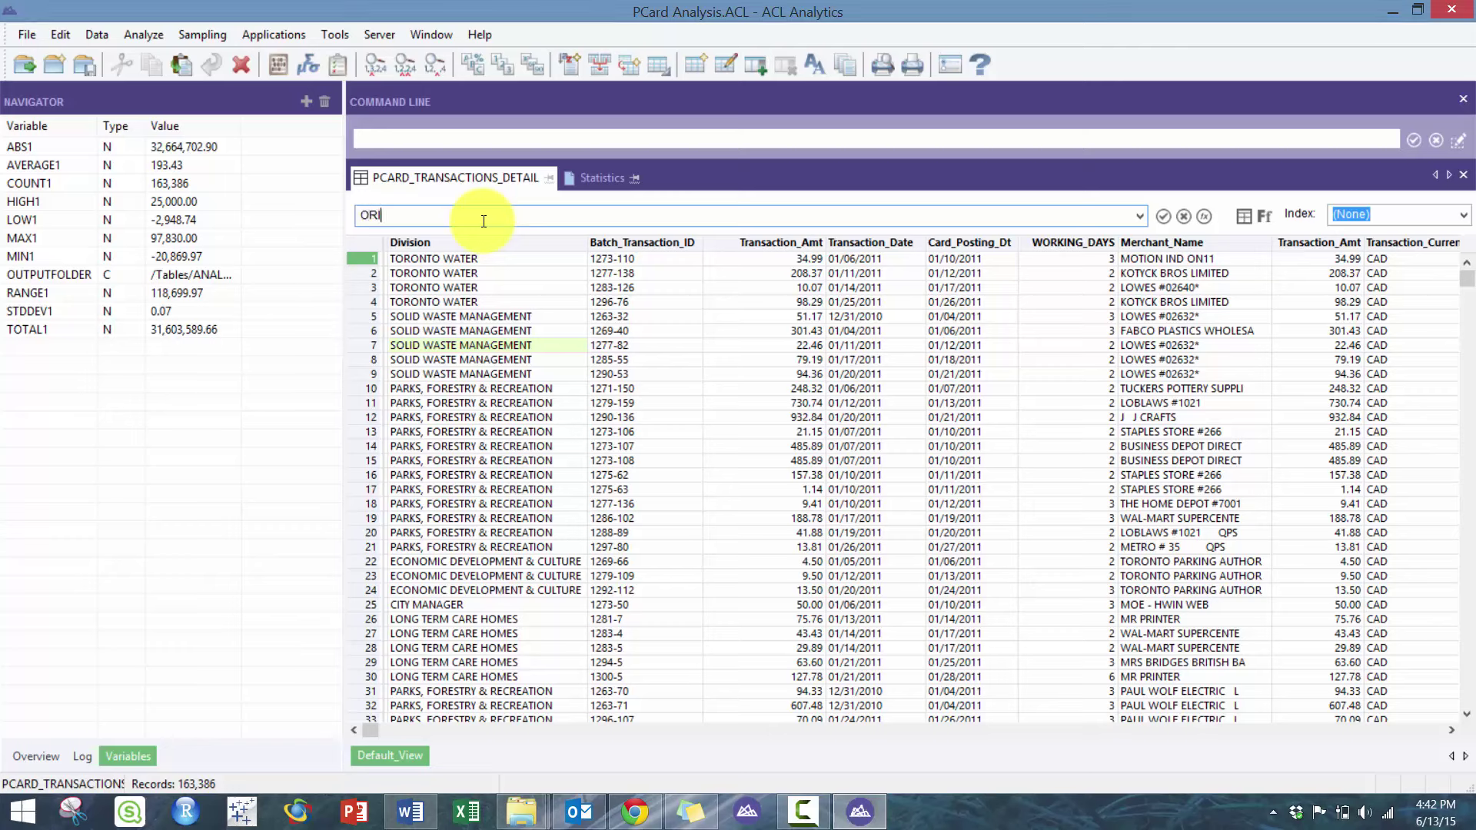
pyautogui.write('GINAL_AMOUNT>')
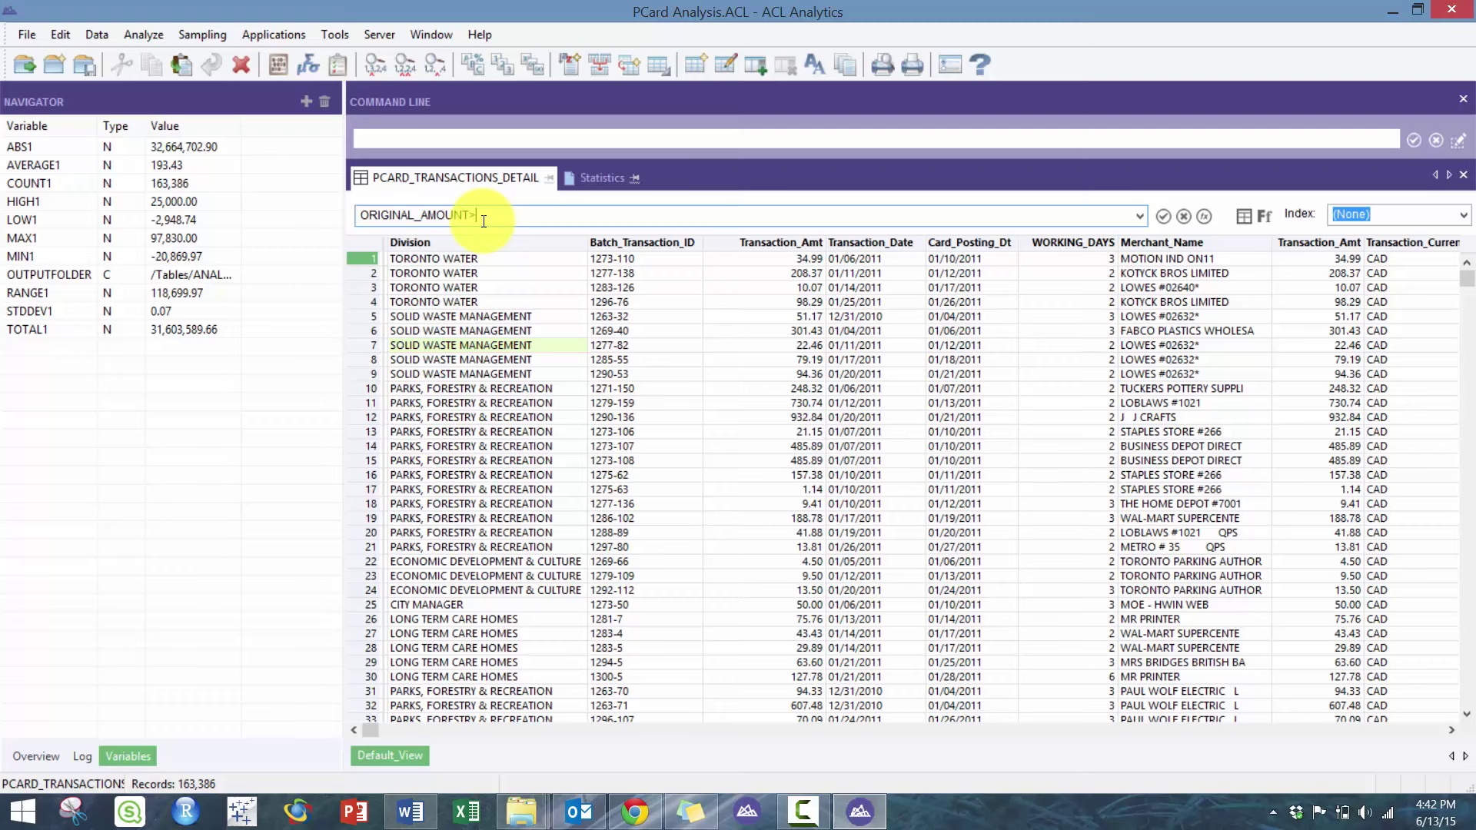
pyautogui.write('AVERAGE1')
pyautogui.press('Return')
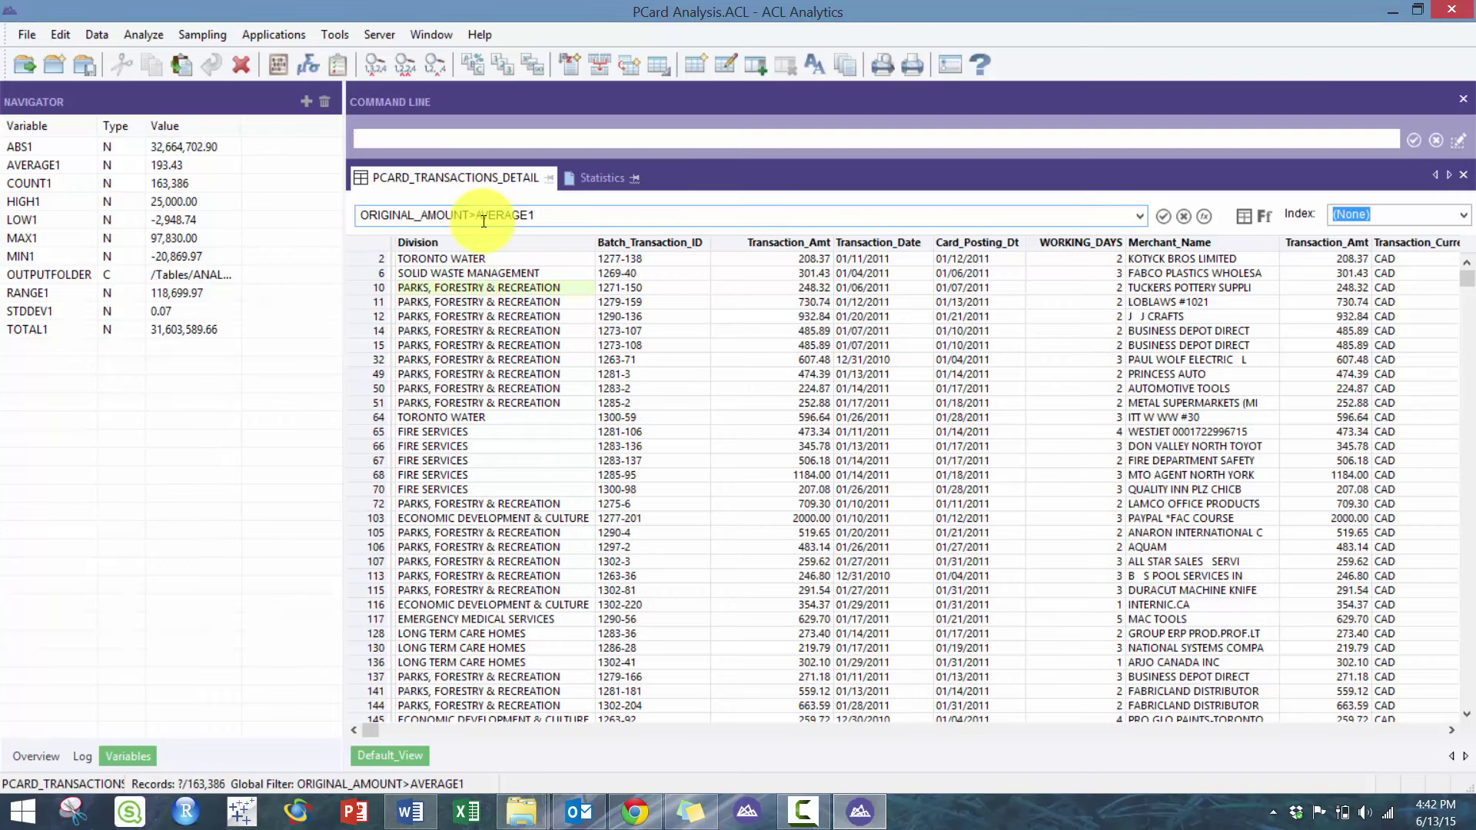
# Add the Original_Amount field as a column in the table view
pyautogui.rightClick(650, 252)
pyautogui.click(694, 288)
pyautogui.click(500, 422)
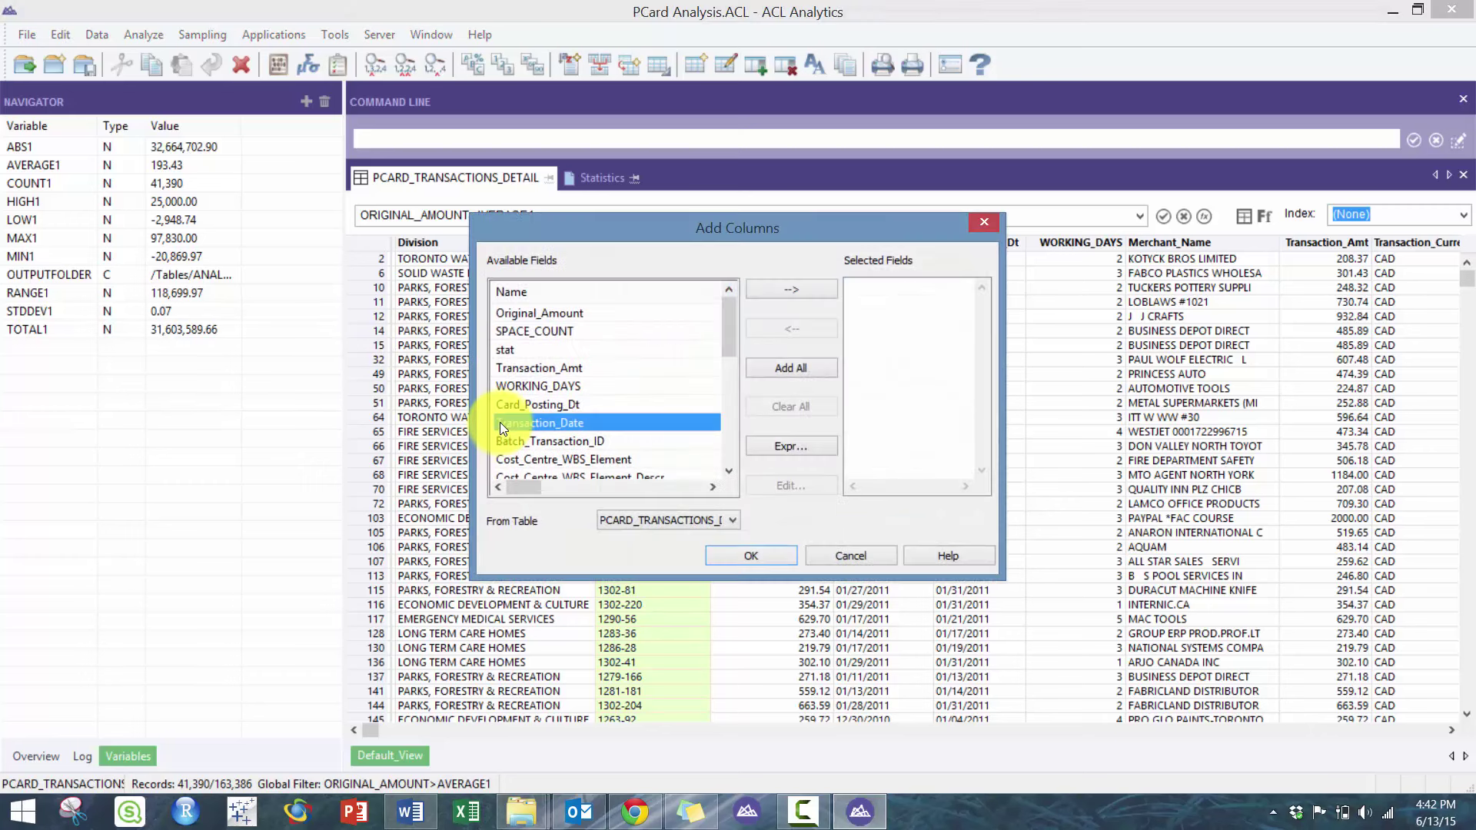
pyautogui.press('o')
pyautogui.press('o')
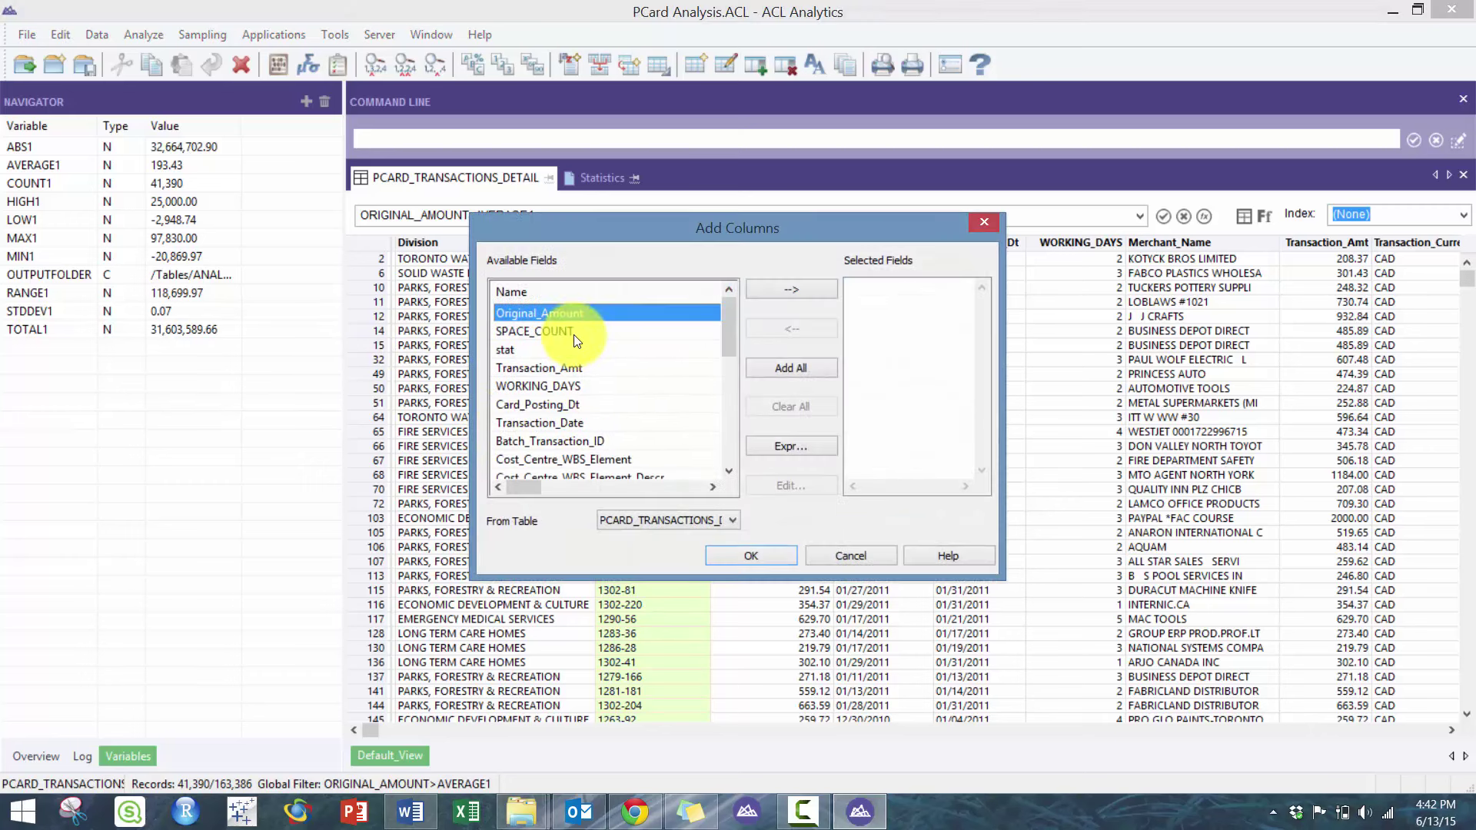
pyautogui.click(788, 296)
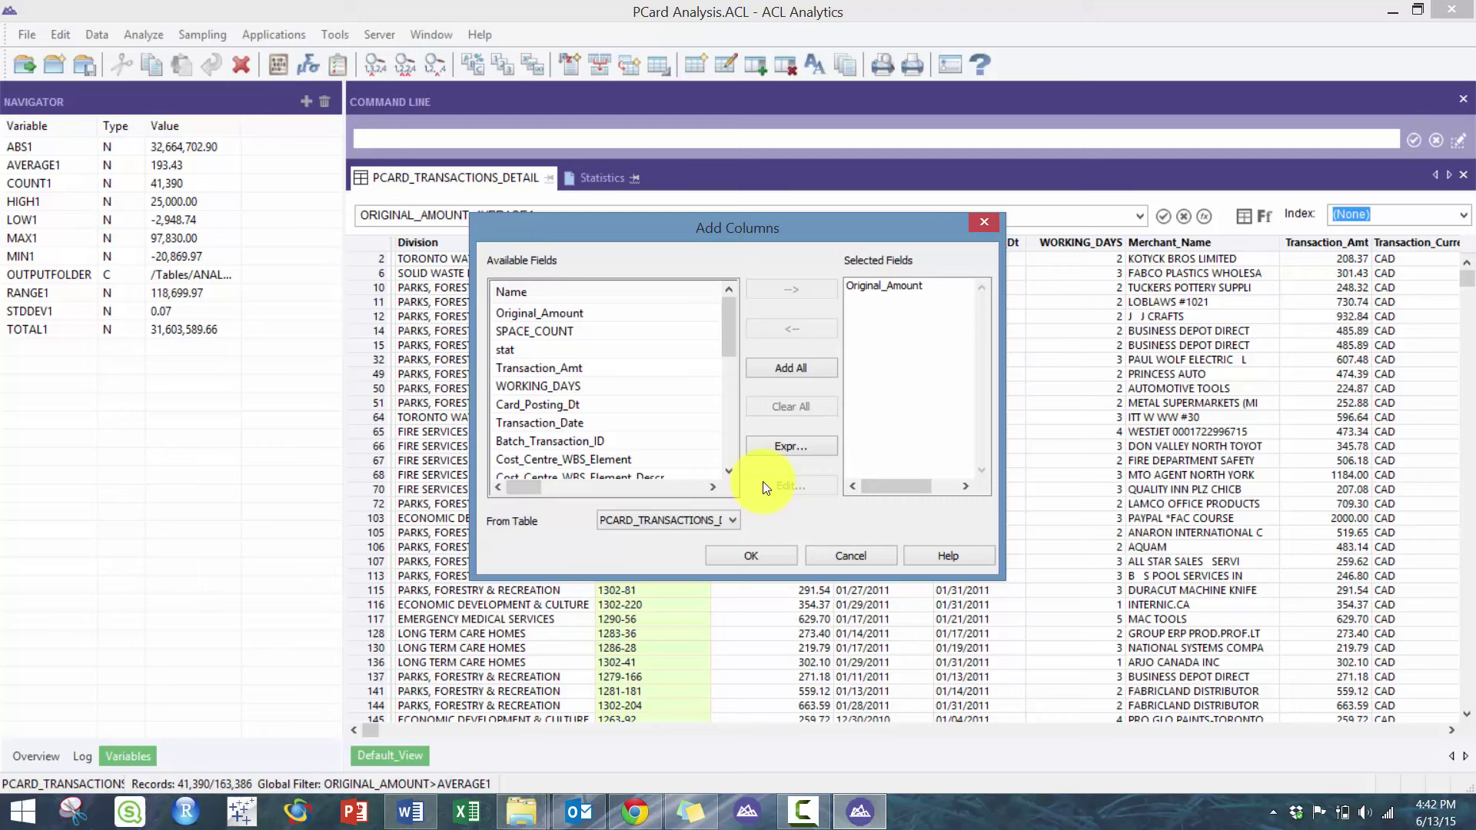
pyautogui.click(738, 557)
# Quick-sort the filtered records by Original_Amount in ascending order, starting at 193.44
pyautogui.rightClick(699, 266)
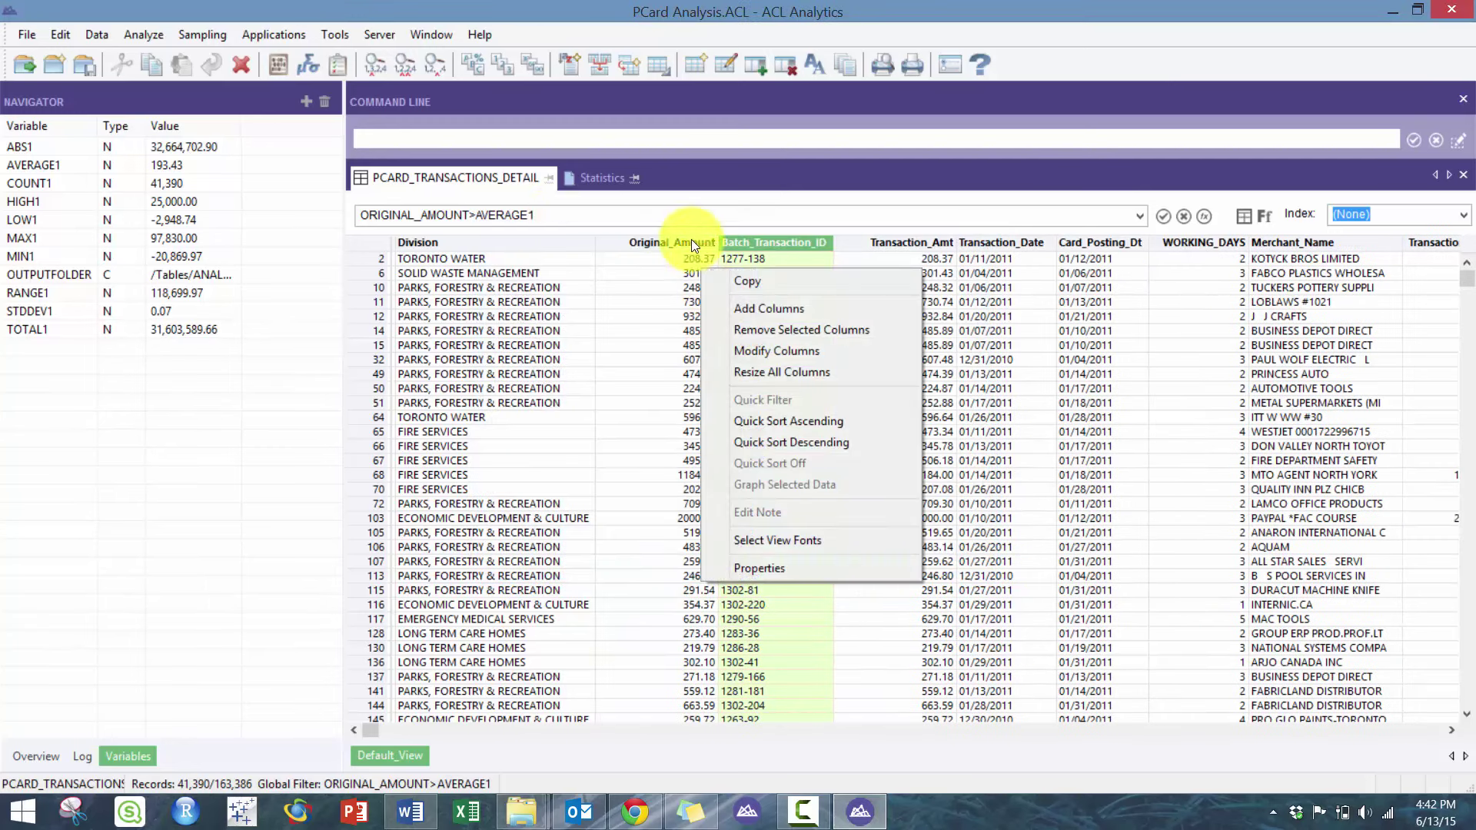
pyautogui.click(690, 241)
pyautogui.rightClick(691, 241)
pyautogui.press('Return')
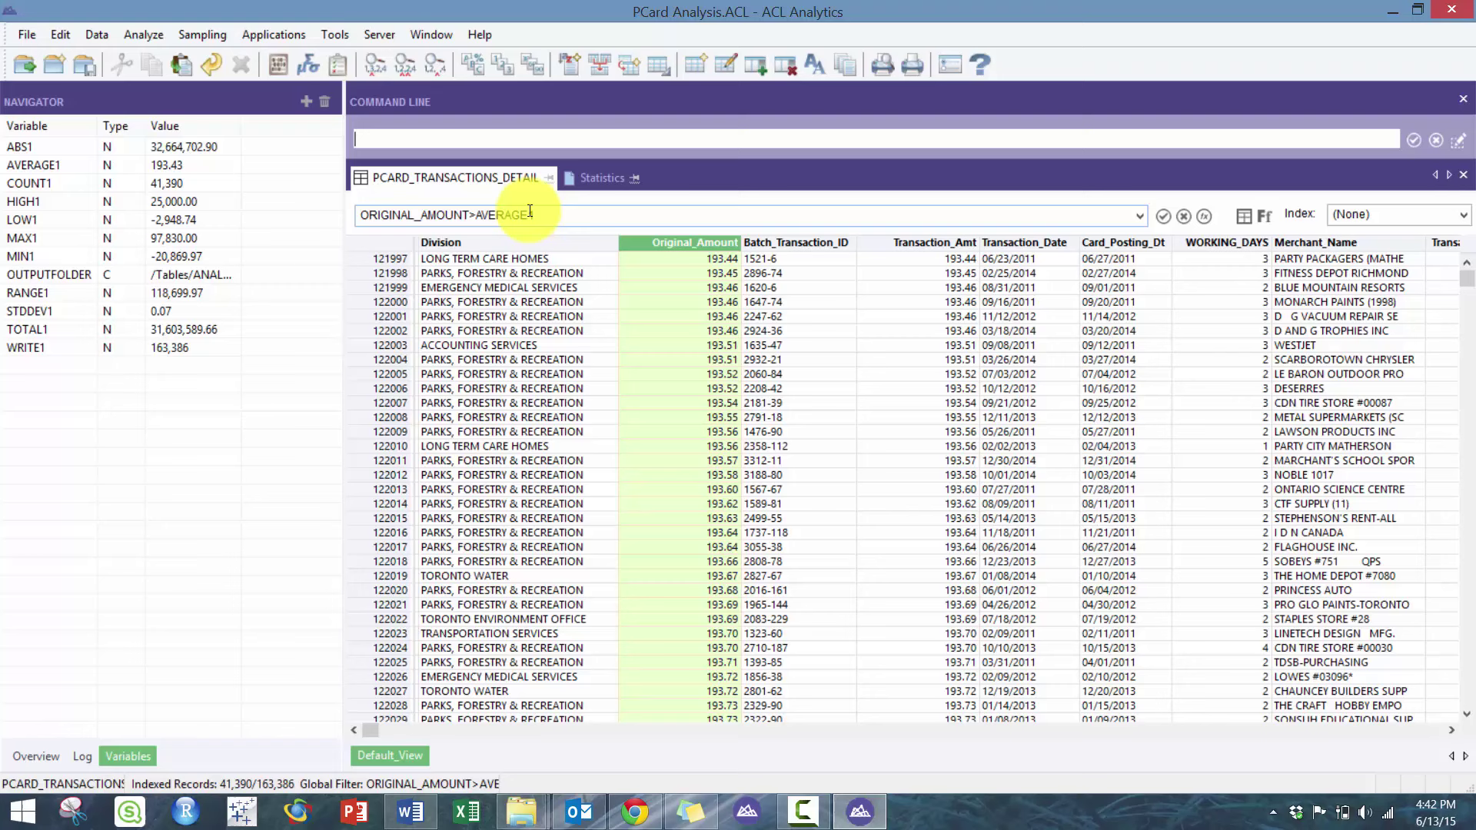
# Delete the ORIGINAL_AMOUNT>AVERAGE1 filter expression so all 163,386 records show again
pyautogui.moveTo(536, 215); pyautogui.dragTo(425, 168)
pyautogui.press('Delete')
pyautogui.press('Return')
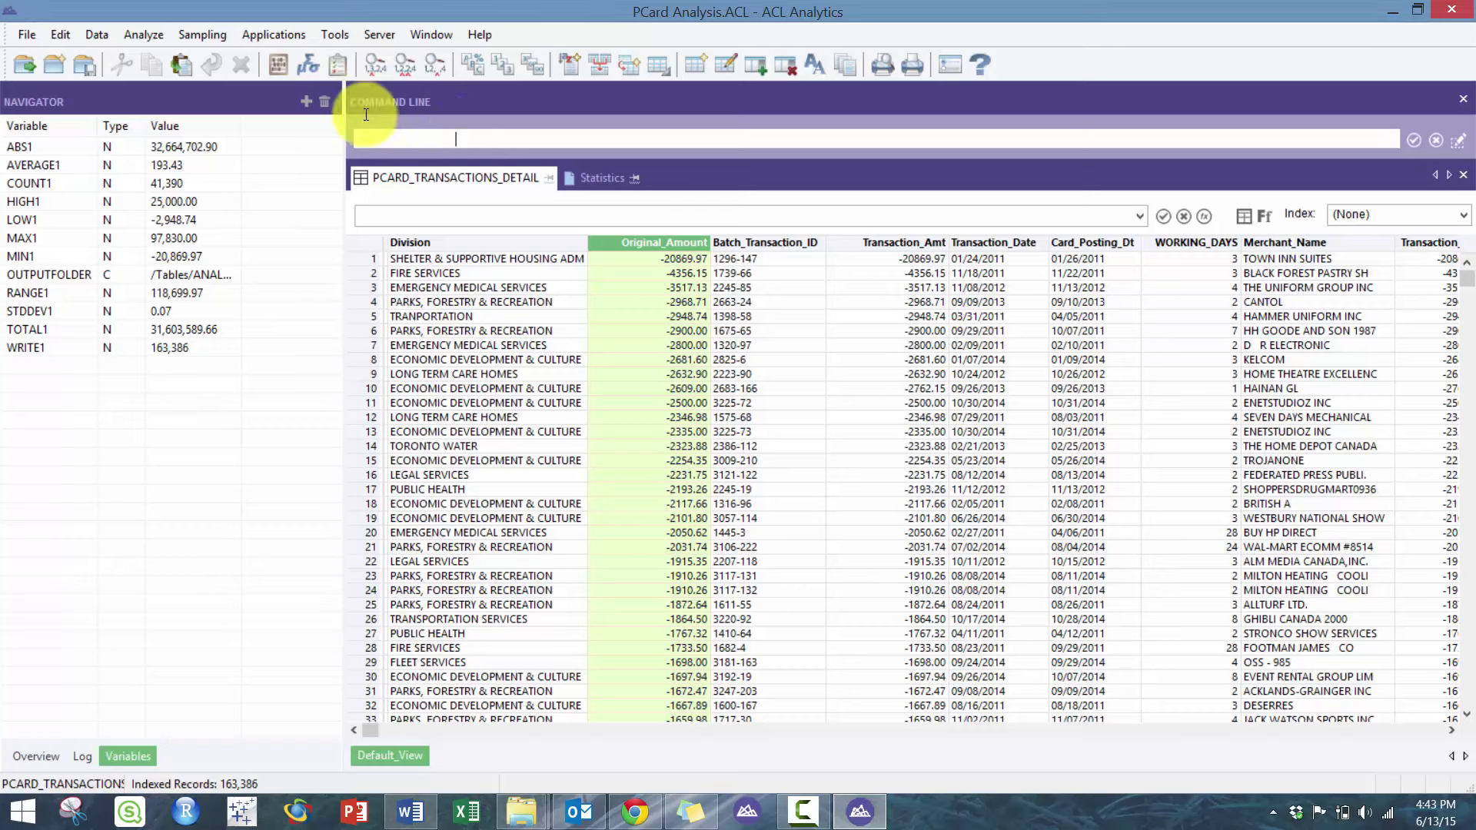
# Run TEST=5 and TEST2="FIVE" in the Command Line to create both variables
pyautogui.write('TEST=5')
pyautogui.press('Return')
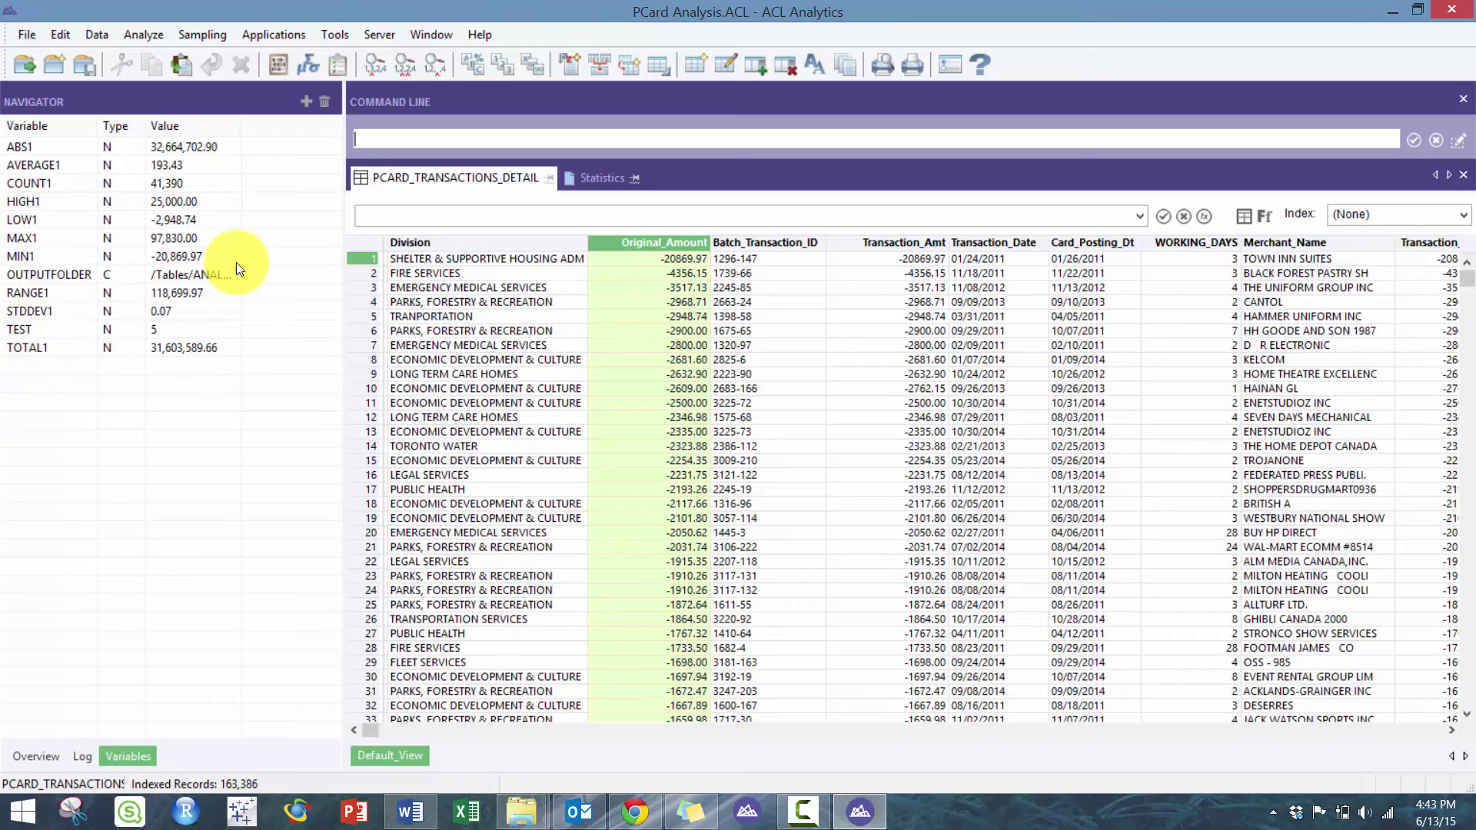
pyautogui.write('TE')
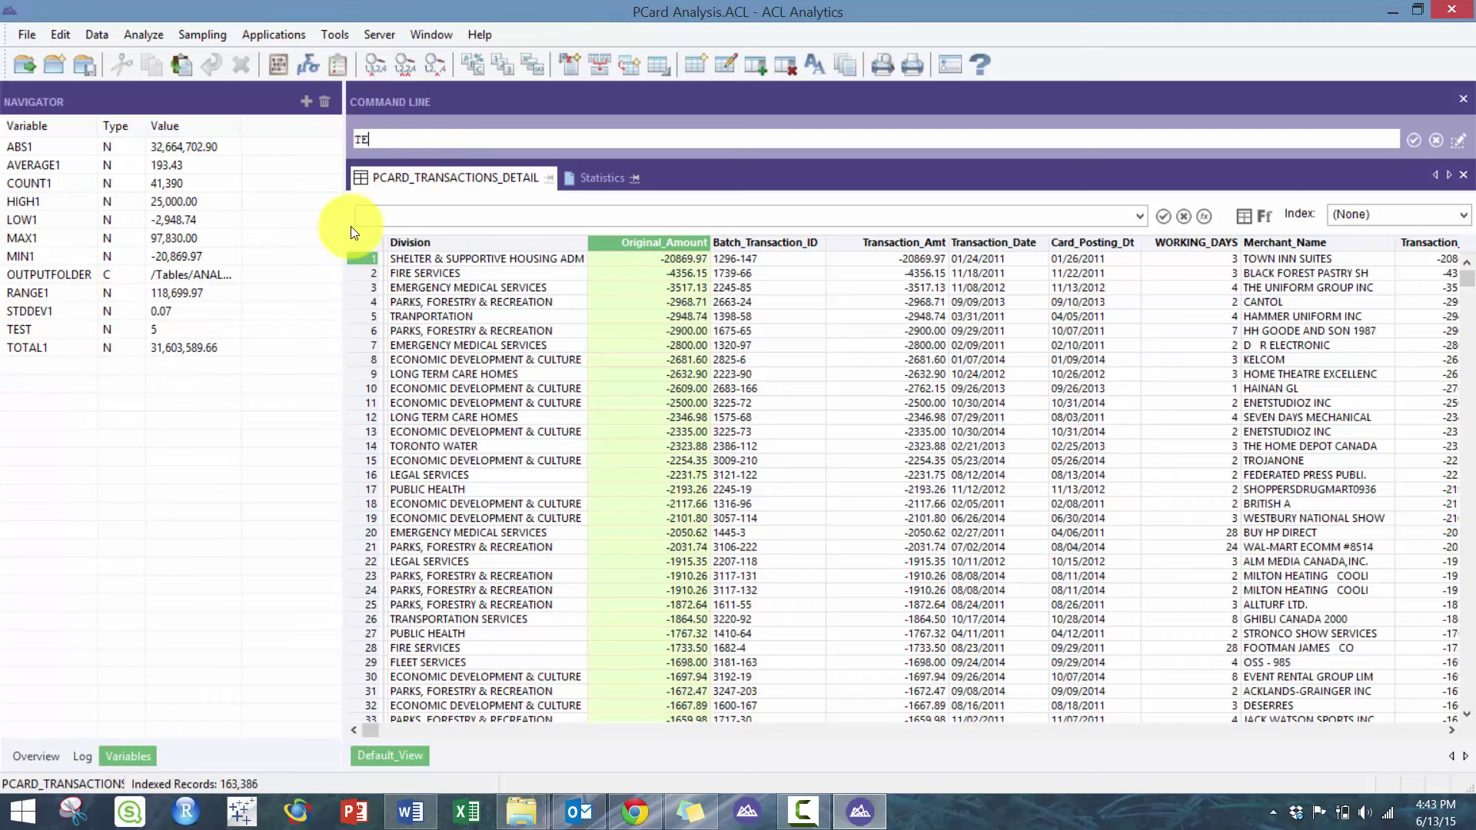
pyautogui.write('ST2="FIVE"')
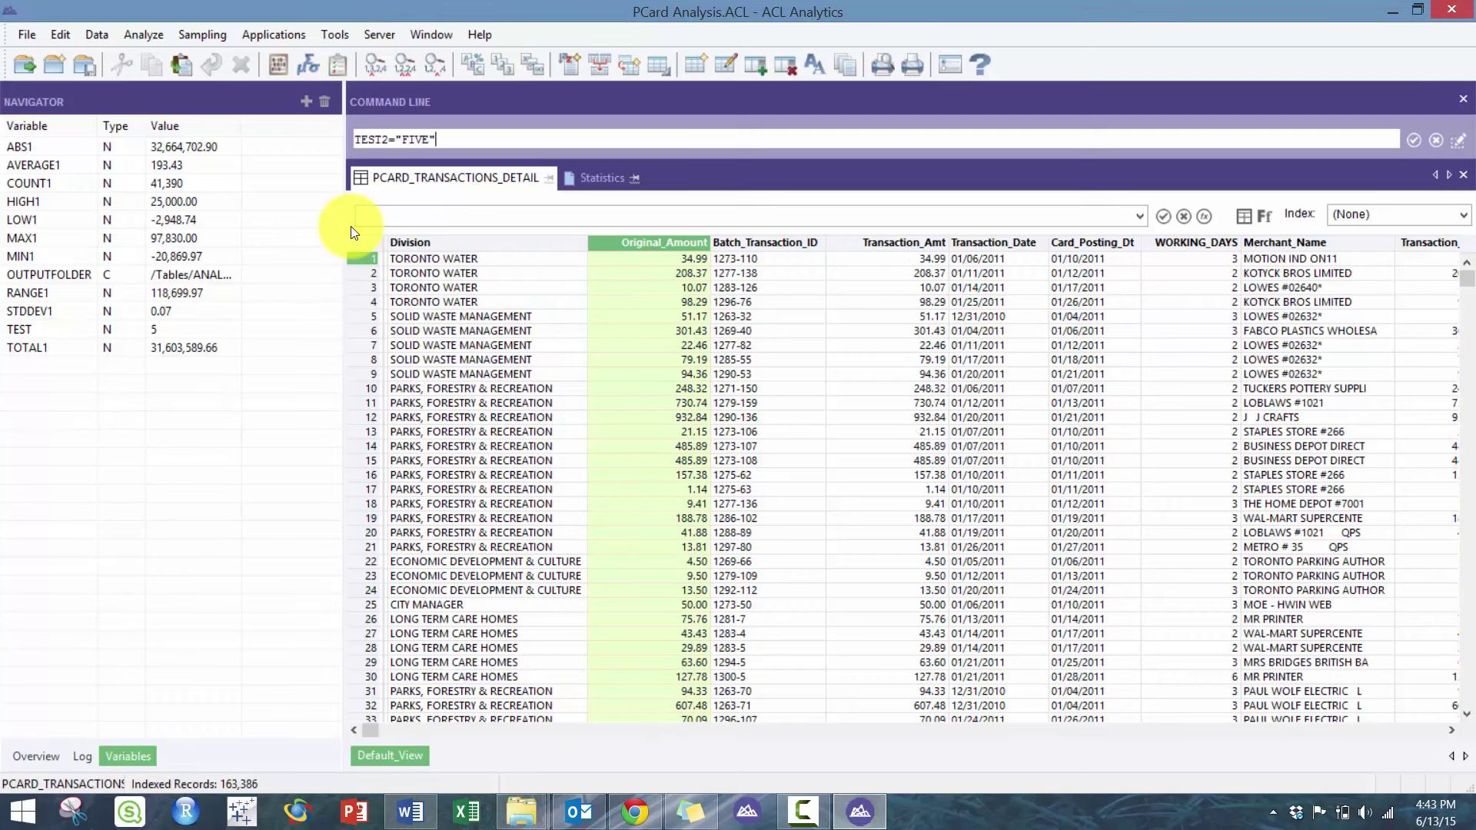
pyautogui.press('Return')
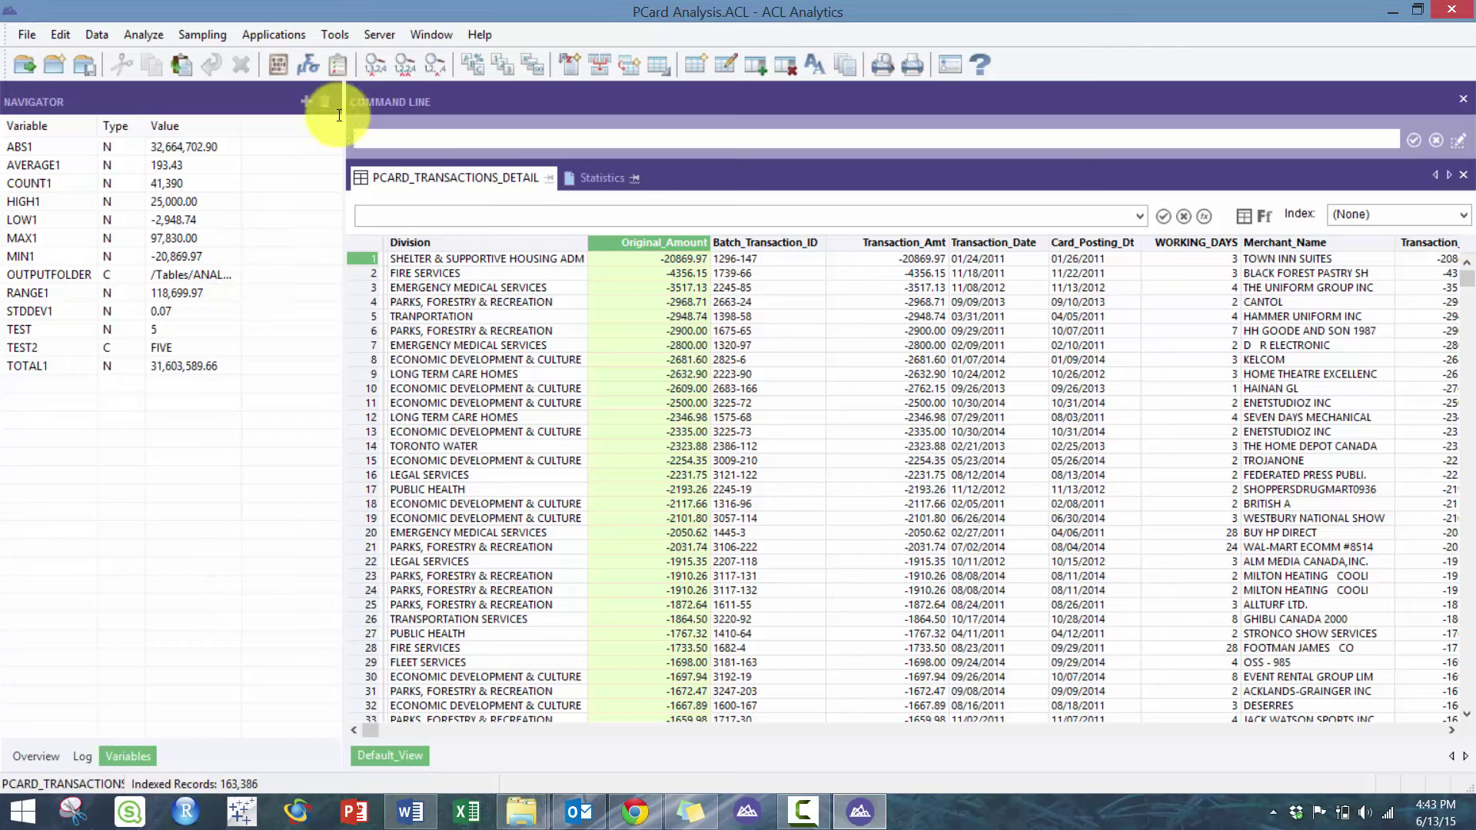
# Create VCOUNTER from COUNT1 with VCOUNTER=COUNT1, giving 41,390
pyautogui.write('you')
pyautogui.press('BackSpace')
pyautogui.press('BackSpace')
pyautogui.write('COUNTER=VCOU')
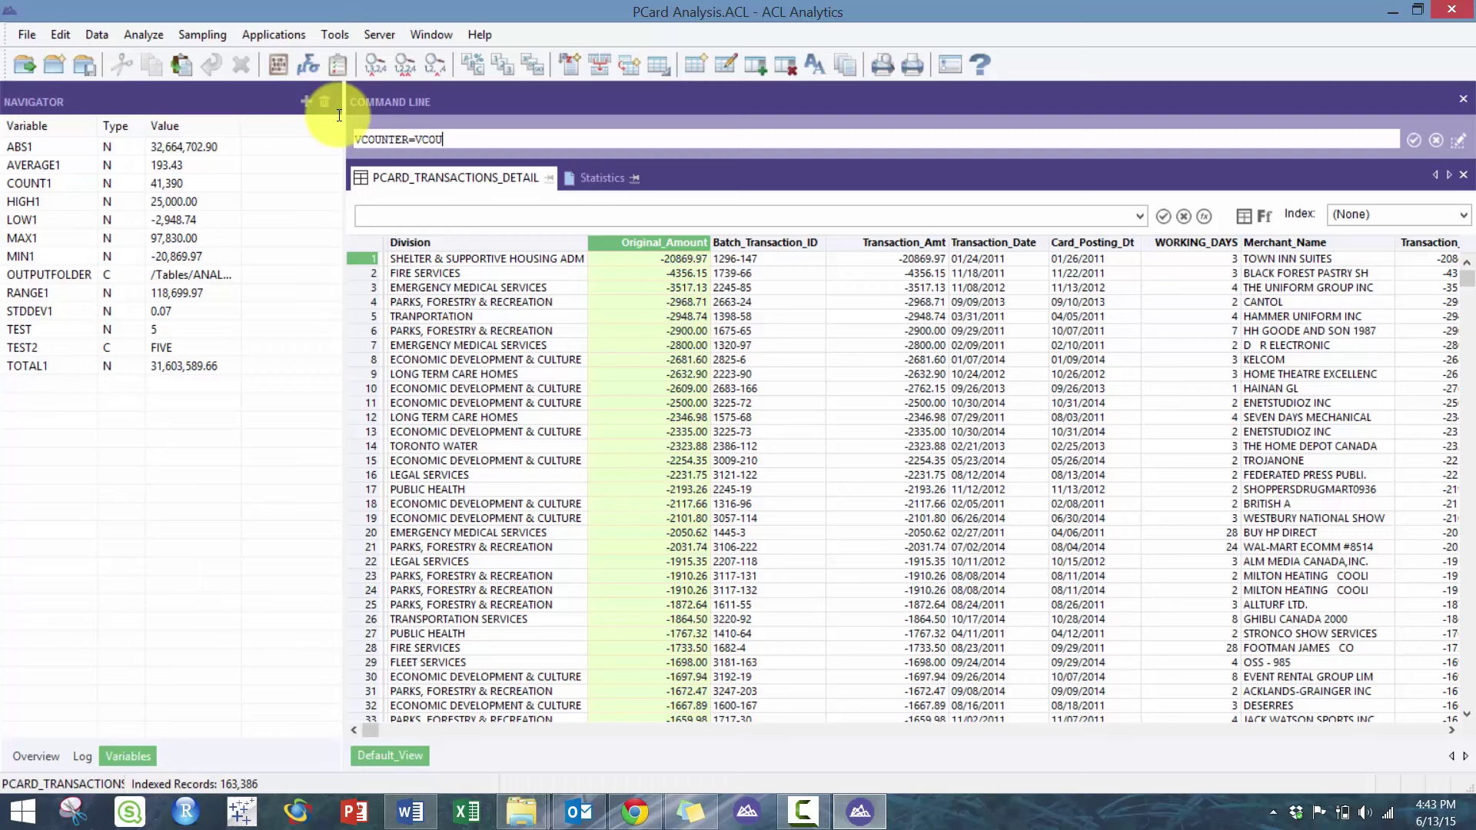
pyautogui.press('BackSpace')
pyautogui.press('BackSpace')
pyautogui.press('BackSpace')
pyautogui.press('BackSpace')
pyautogui.write('COU')
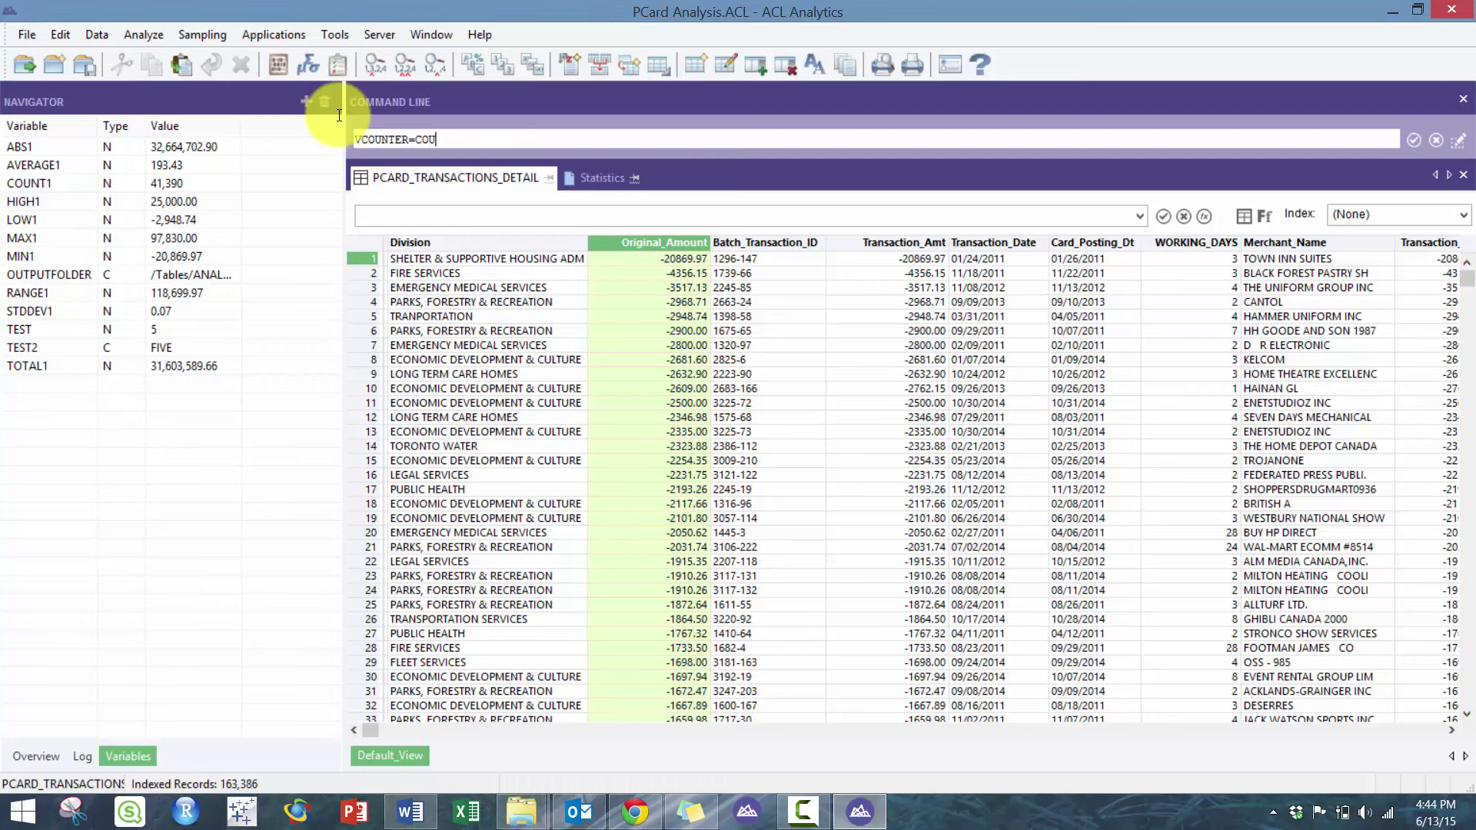
pyautogui.write('NT1')
pyautogui.press('Return')
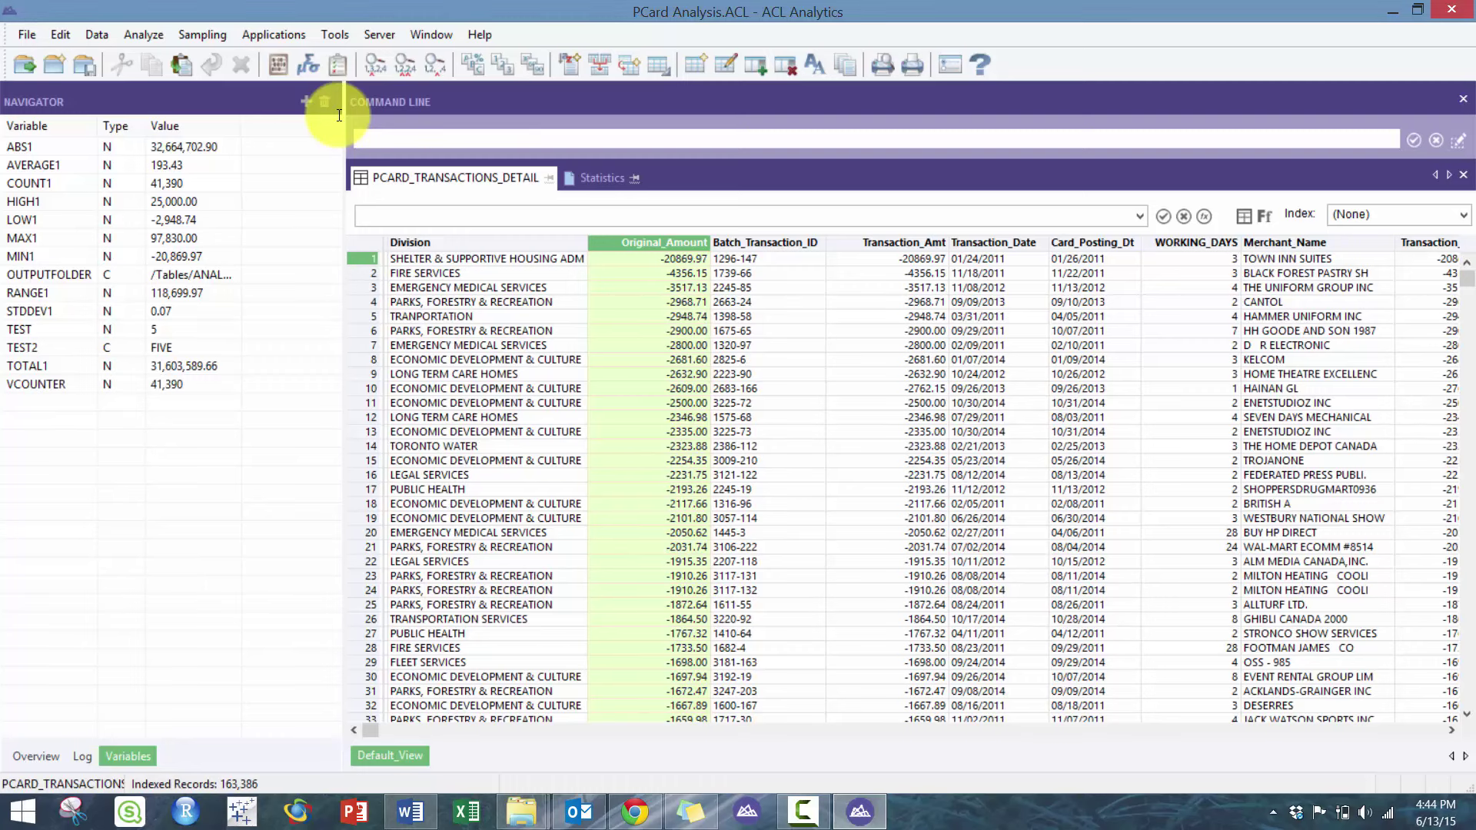
# Increment with VCOUNTER=VCOUNTER+1, correcting the undefined VCOUNT name, so VCOUNTER reads 41,391
pyautogui.write('VCOUNT=VCOUNT+1')
pyautogui.press('Return')
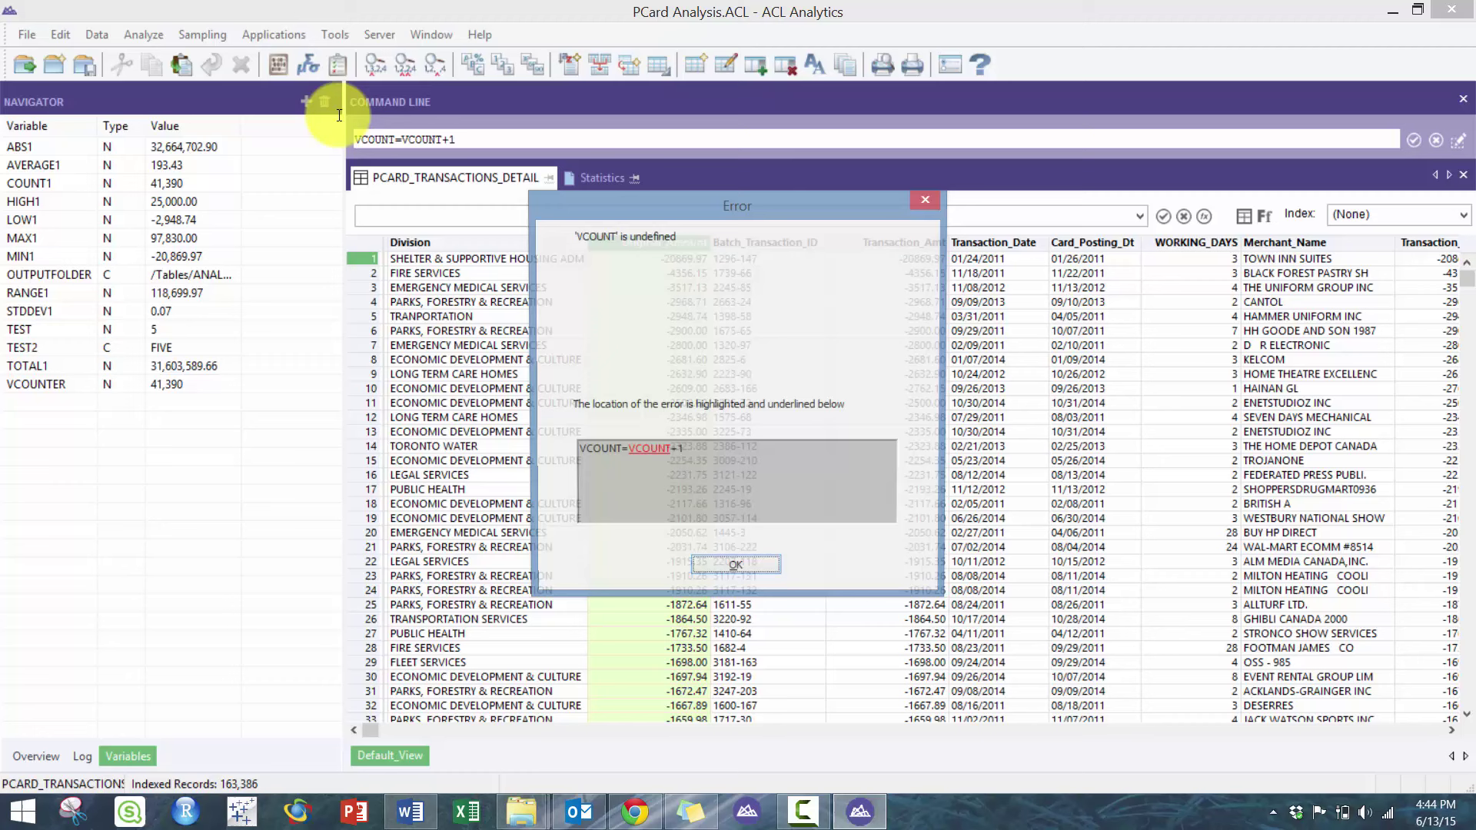
pyautogui.press('Return')
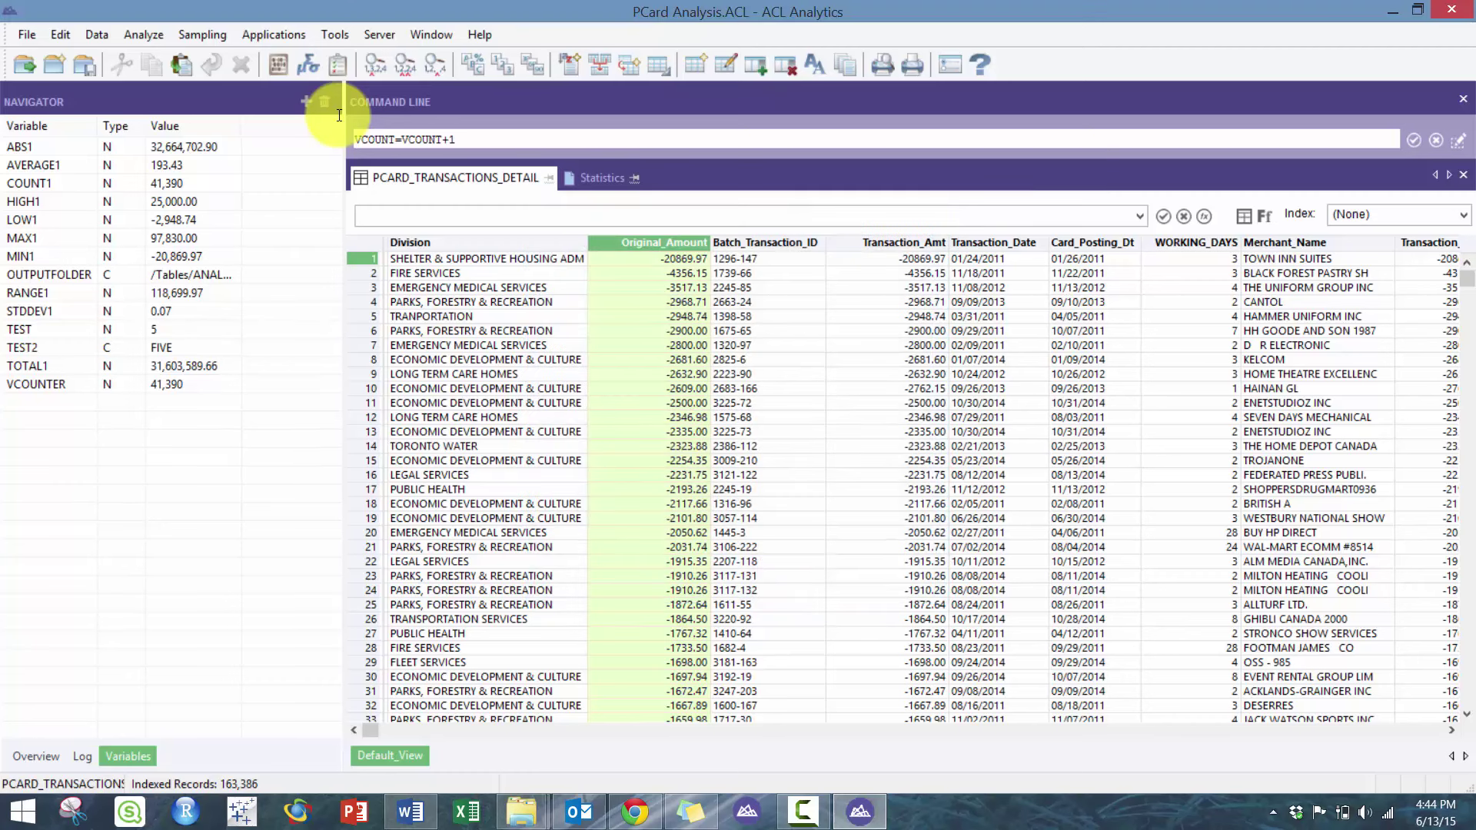
pyautogui.press('F10')
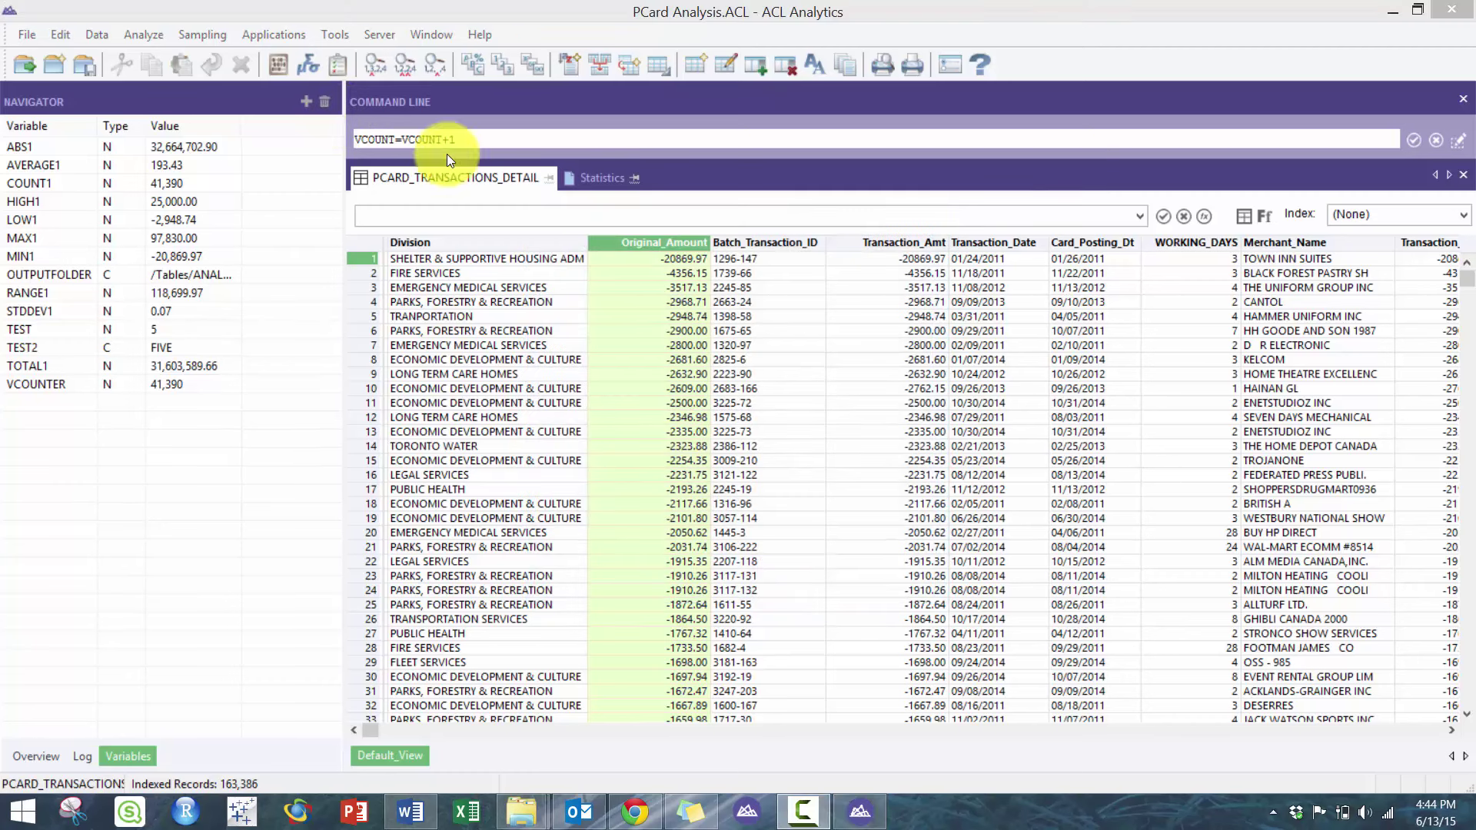
pyautogui.click(396, 139)
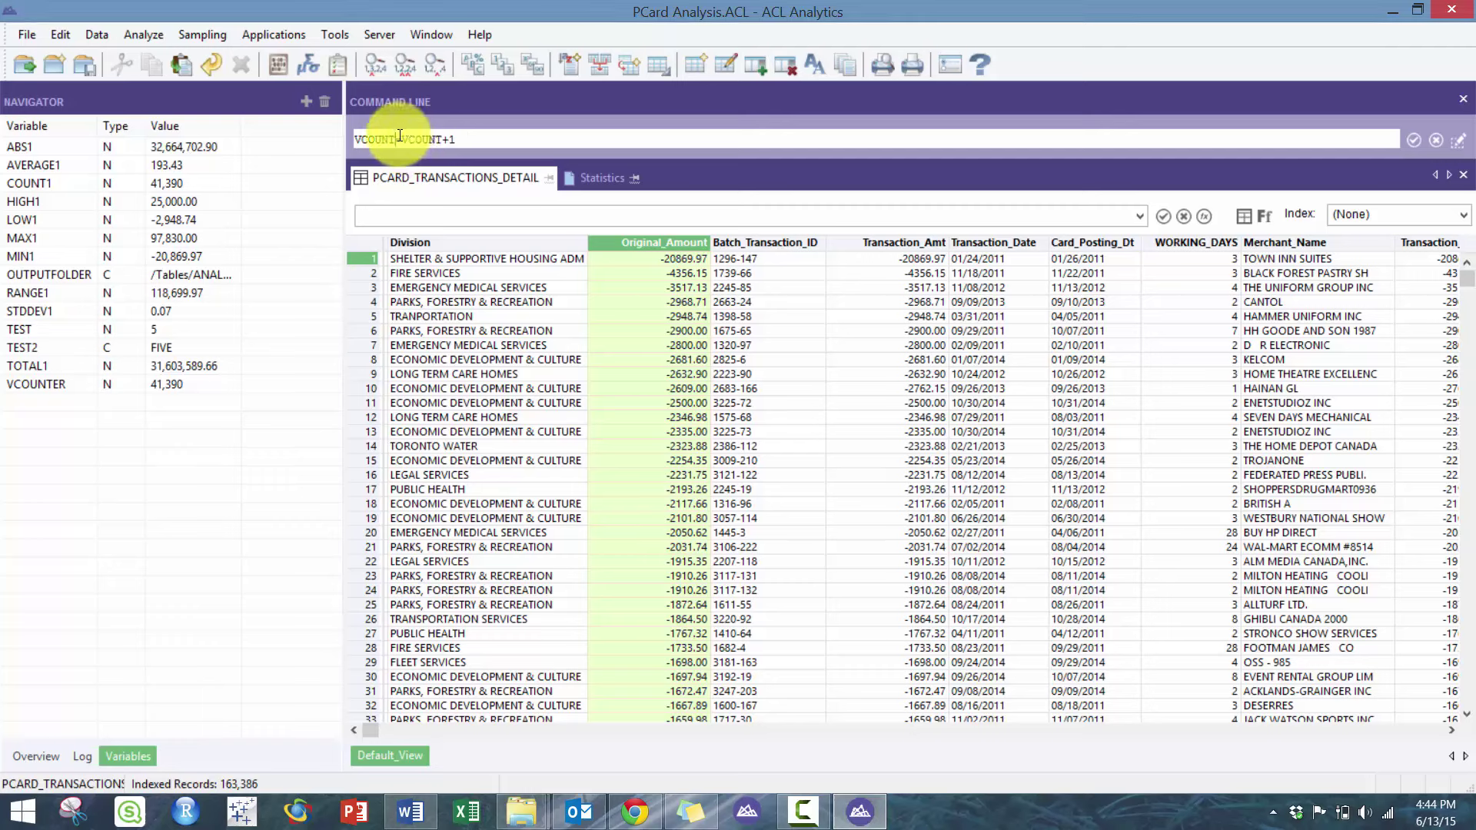
pyautogui.write('ER')
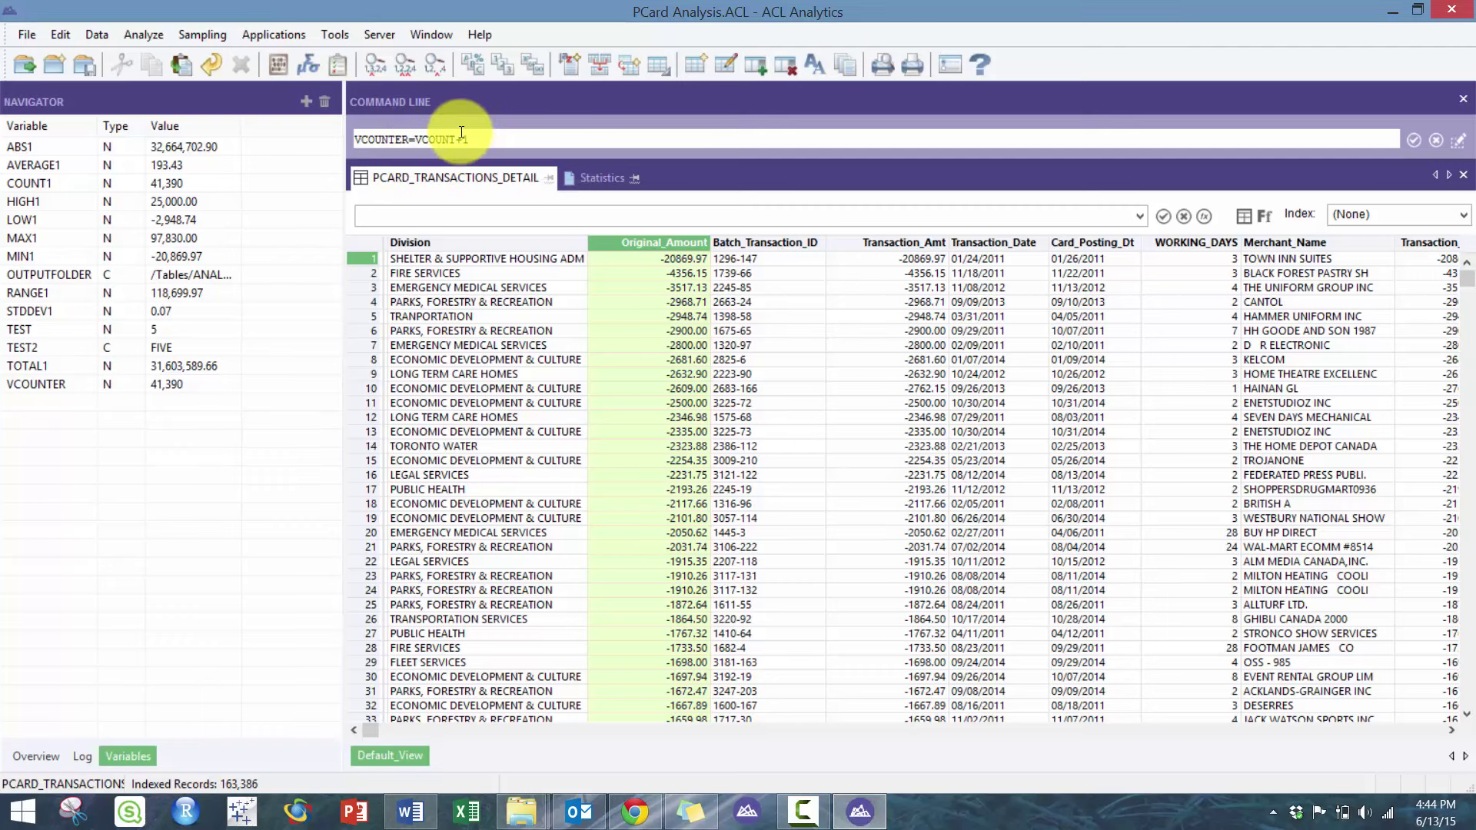
pyautogui.click(458, 138)
pyautogui.write('ER')
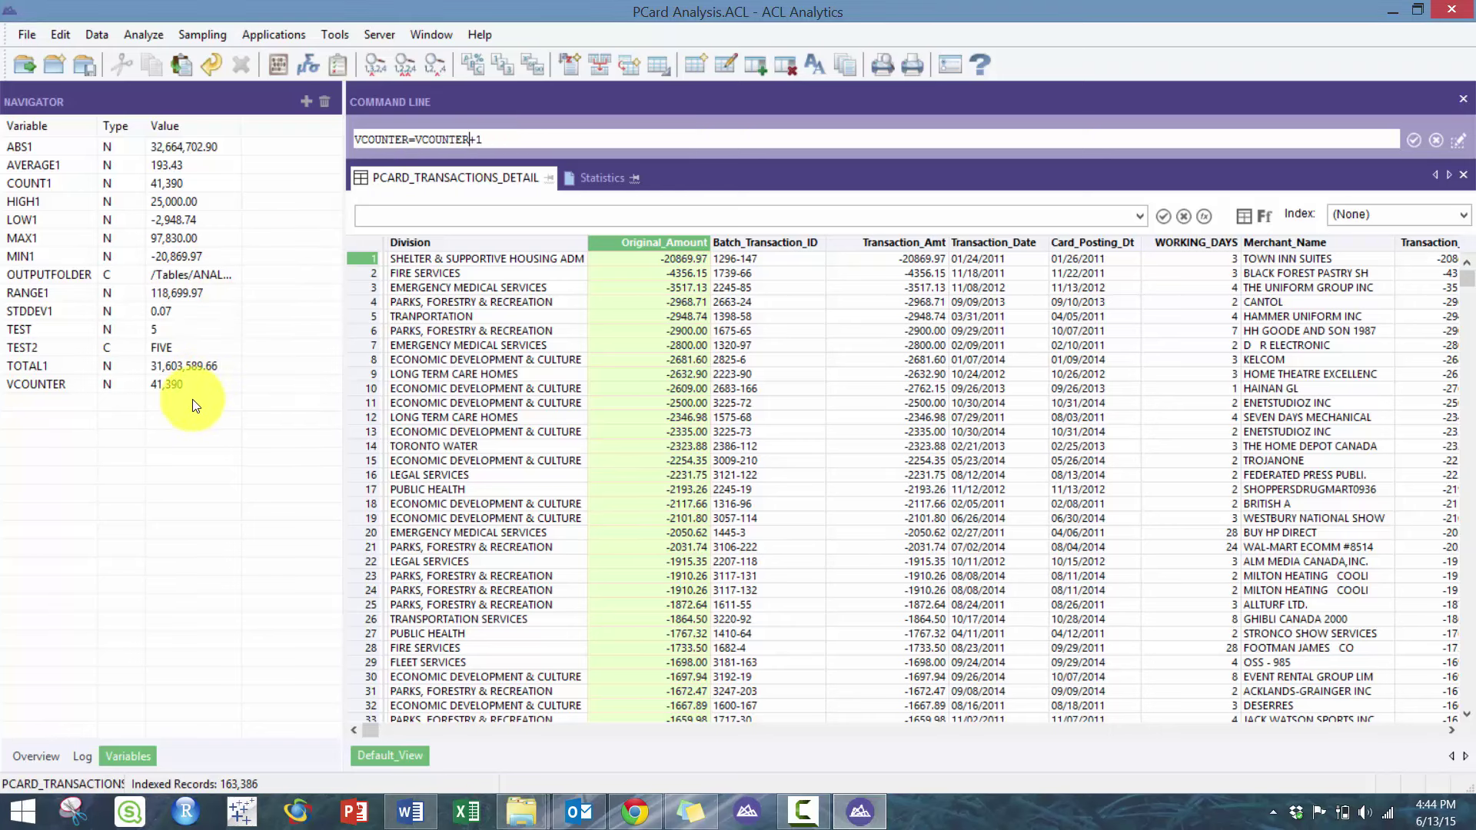
pyautogui.press('Return')
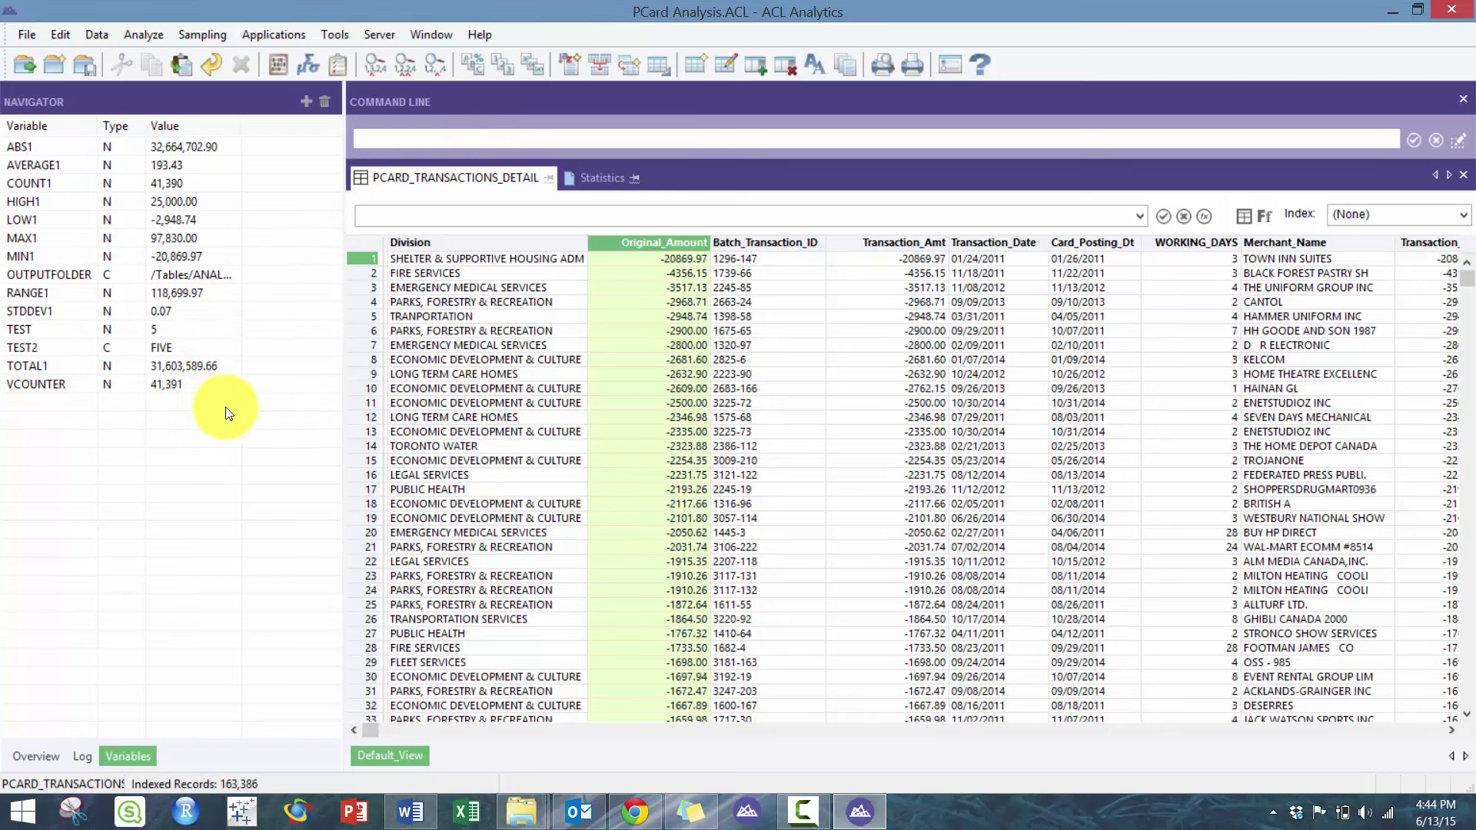